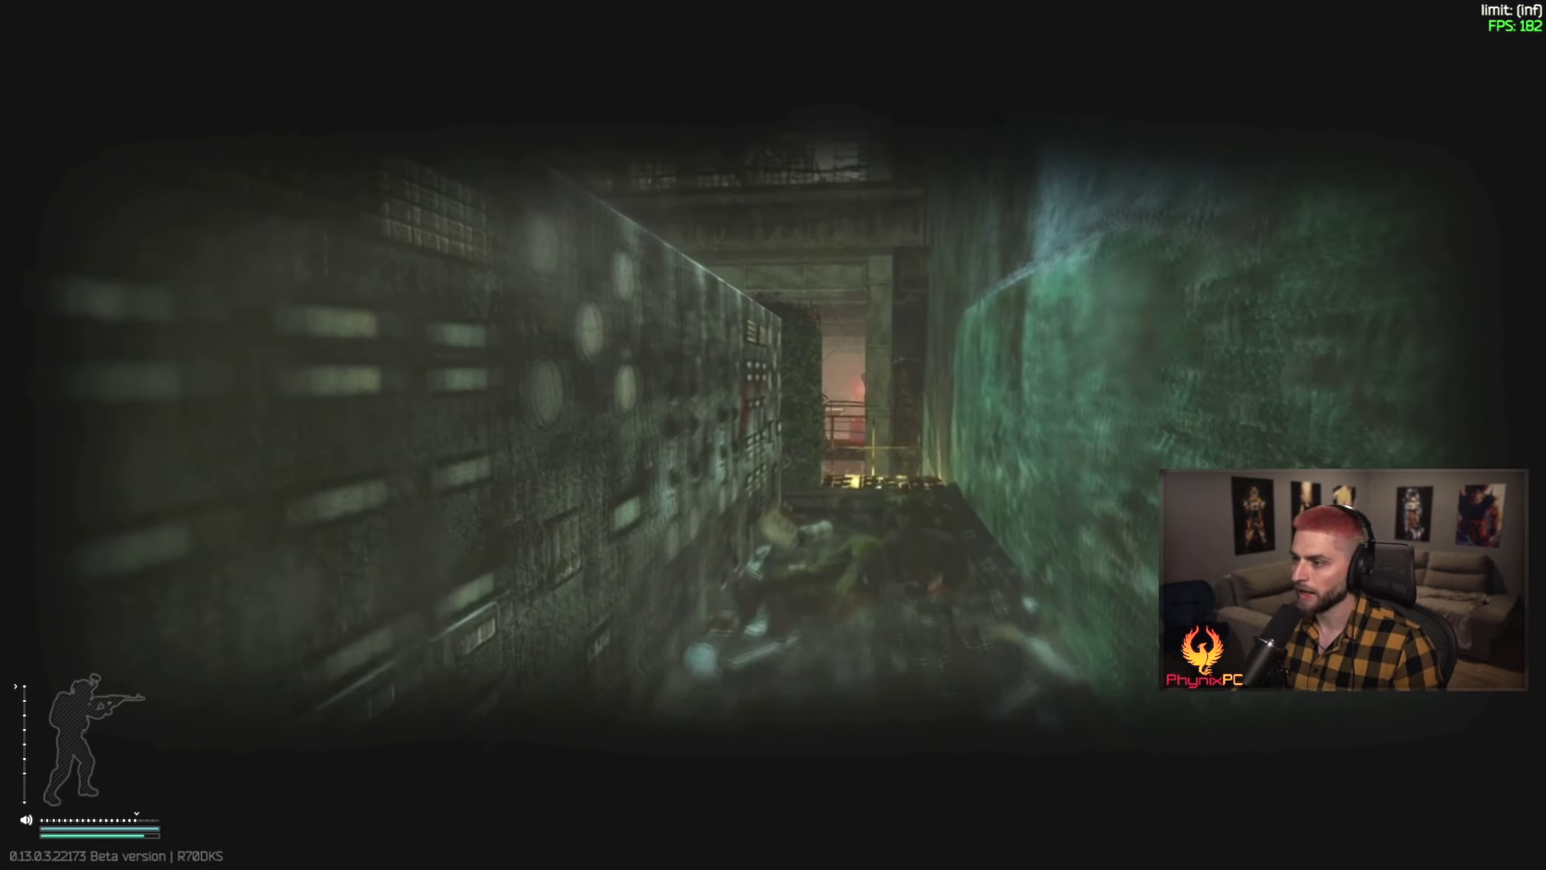
Sling the body's SA-58 on your back, then raise it at hip aim
key(f)
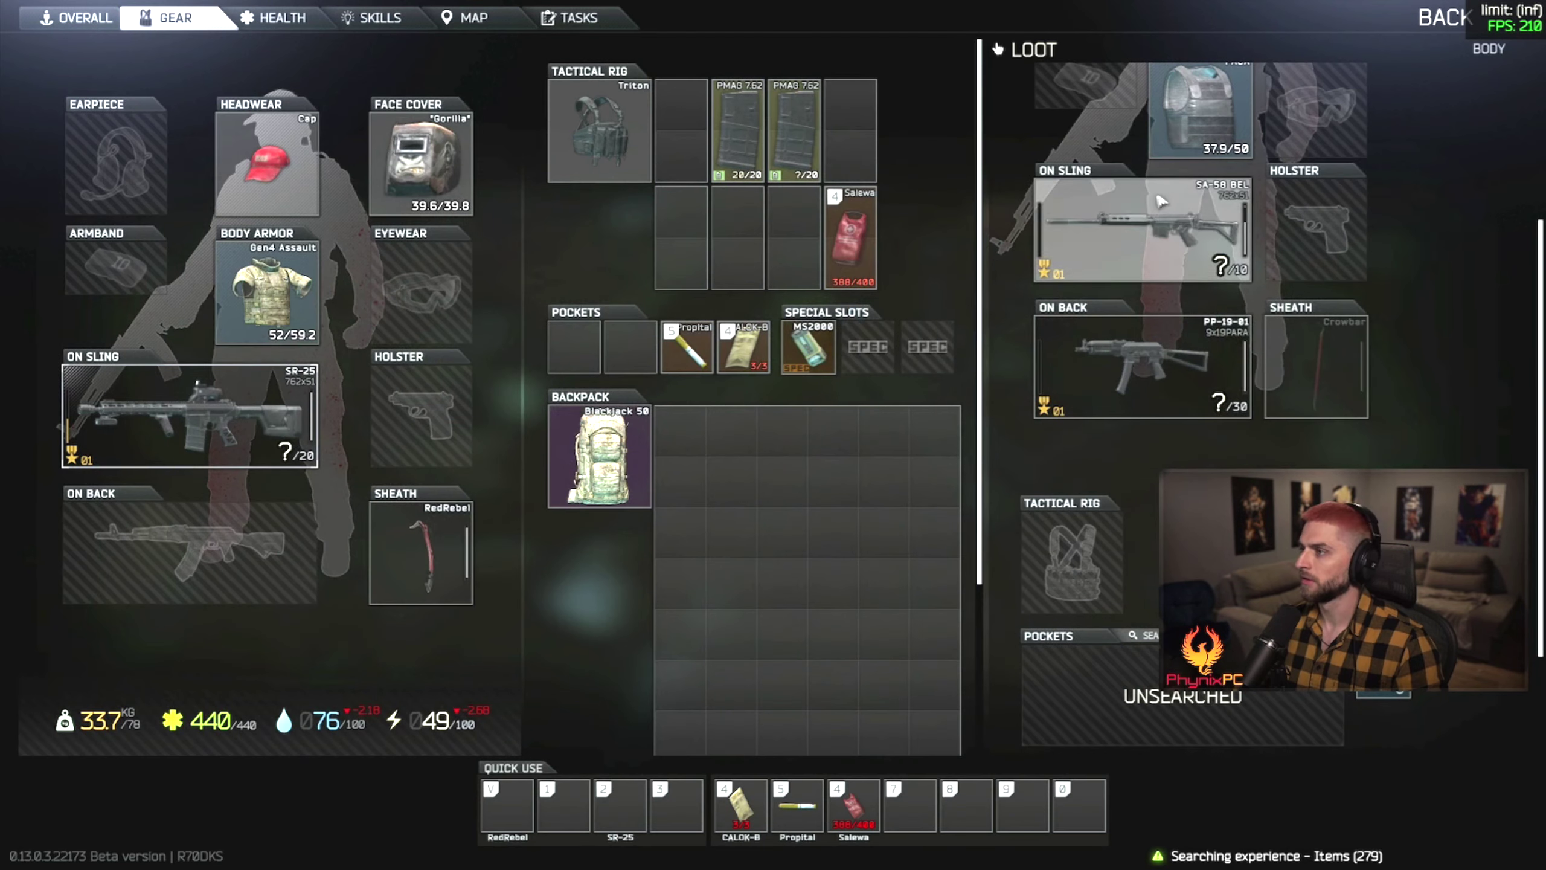
alt+click(1160, 201)
scroll(1301, 453, down, 5)
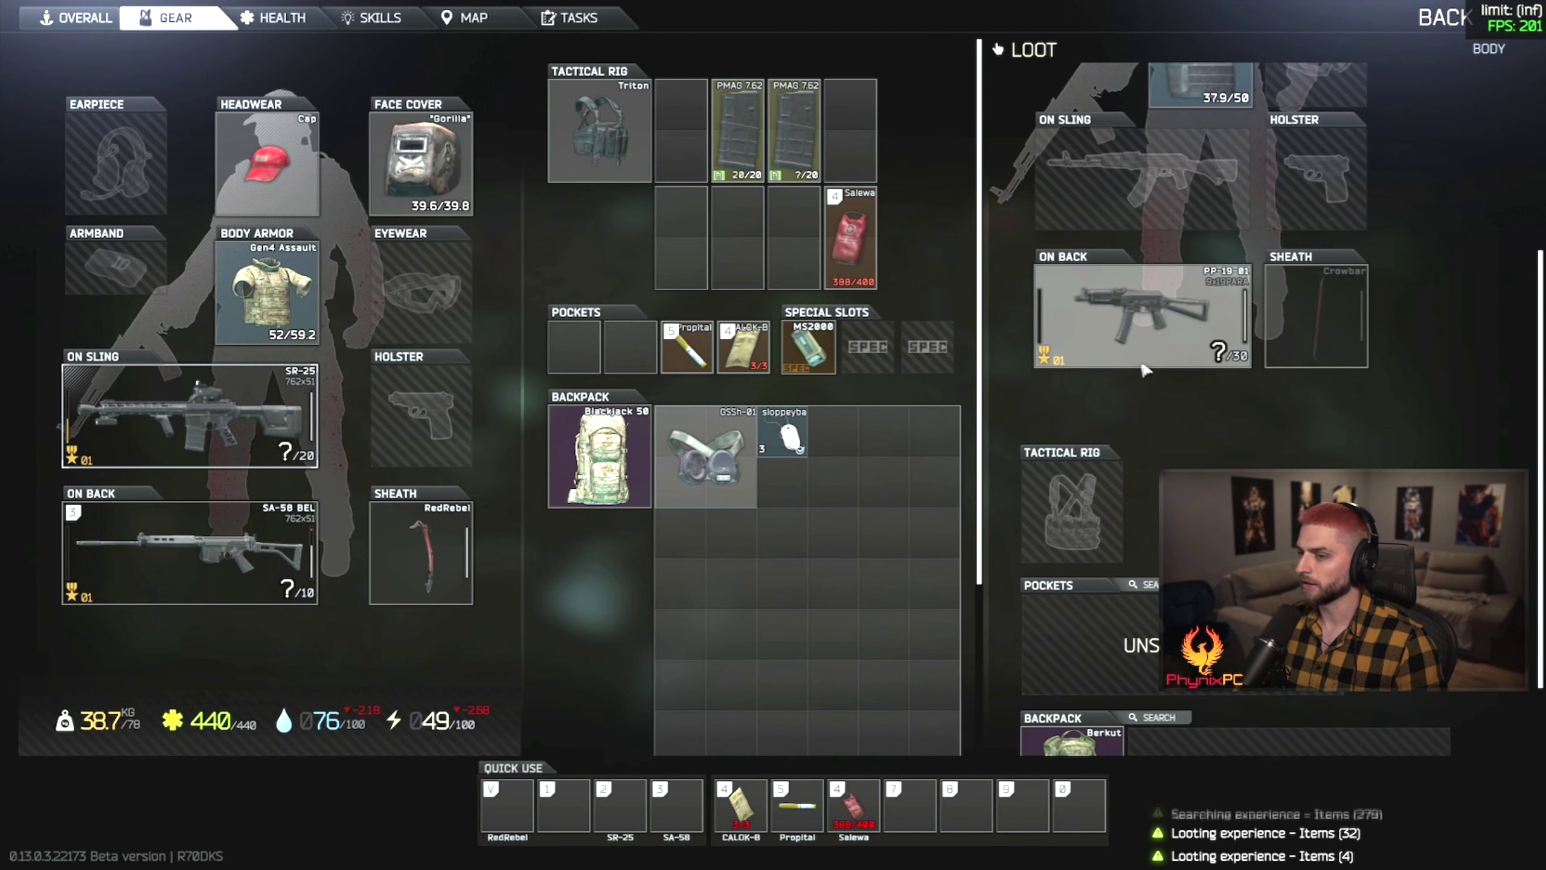
key(Tab)
key(3)
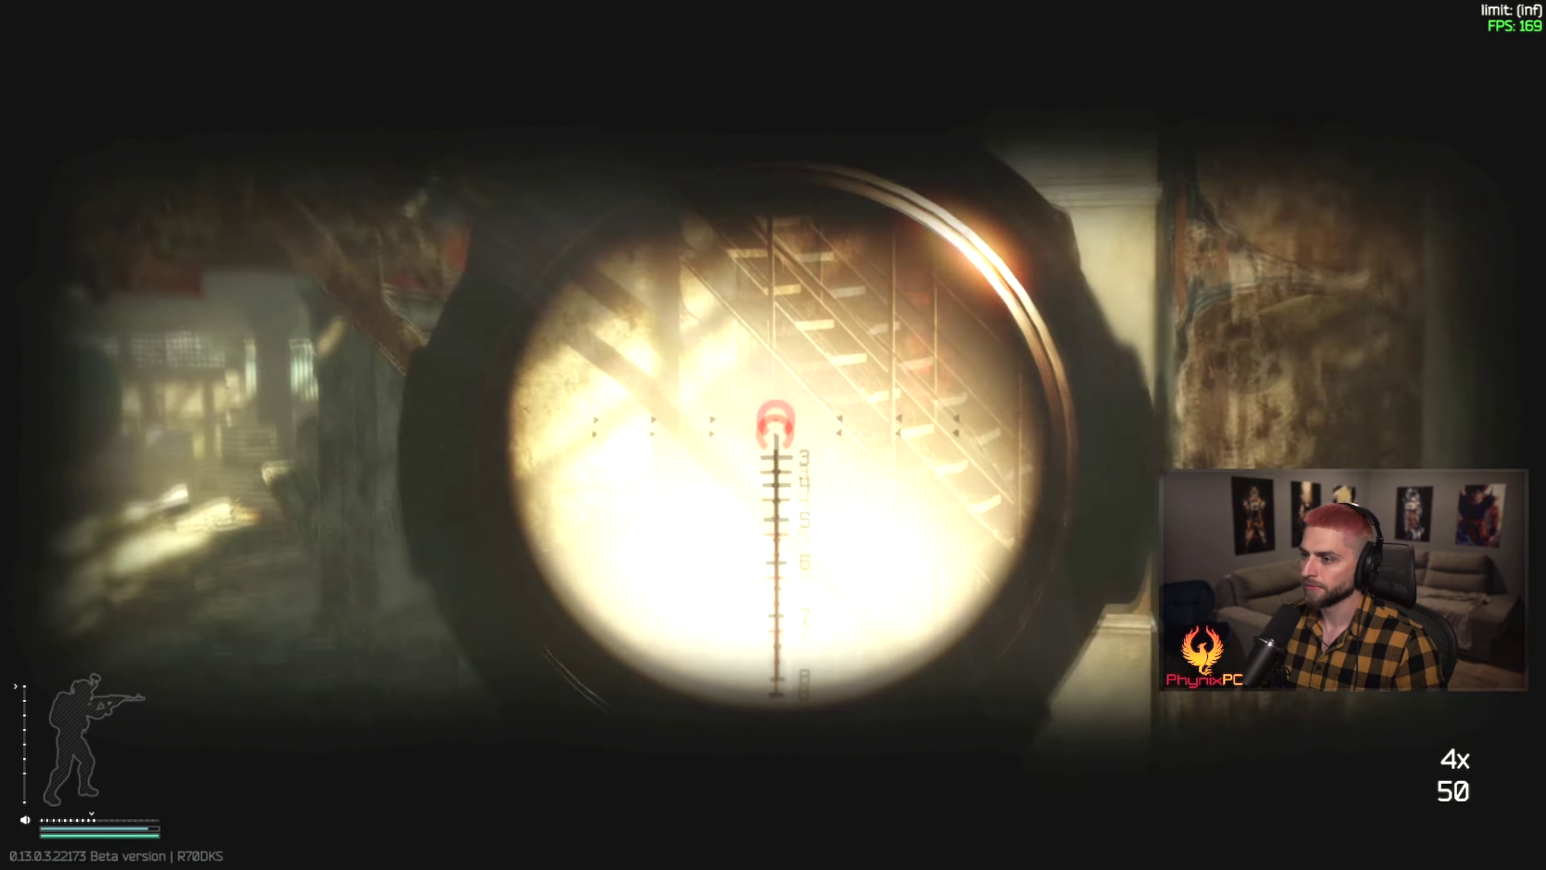
right_click(773, 435)
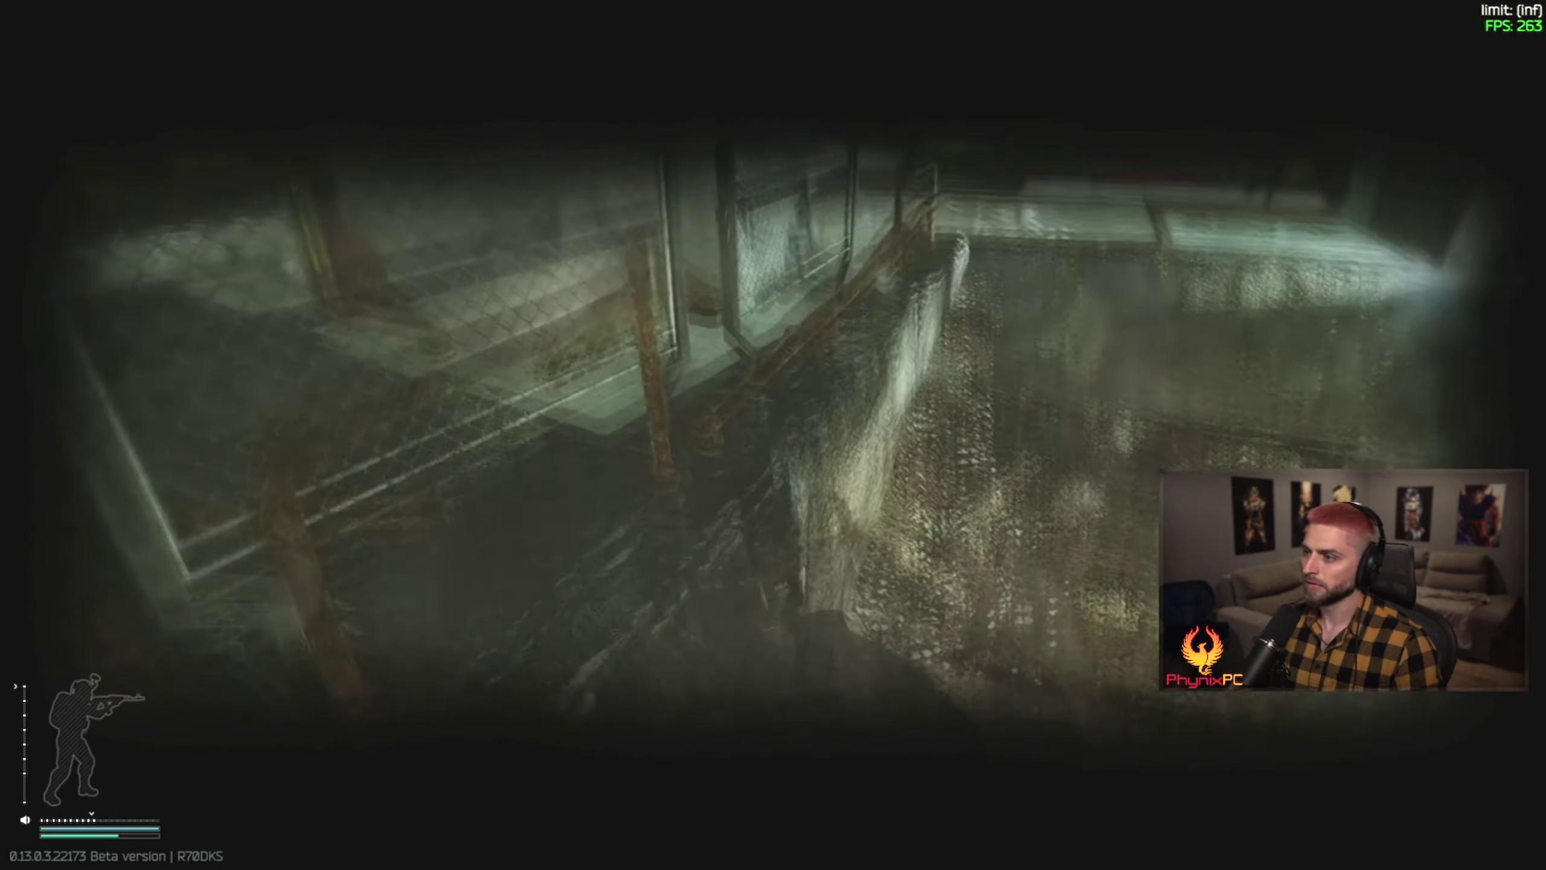
Heal with the Propital injector, the CALOK-B hemostat and an item from the rig
key(5)
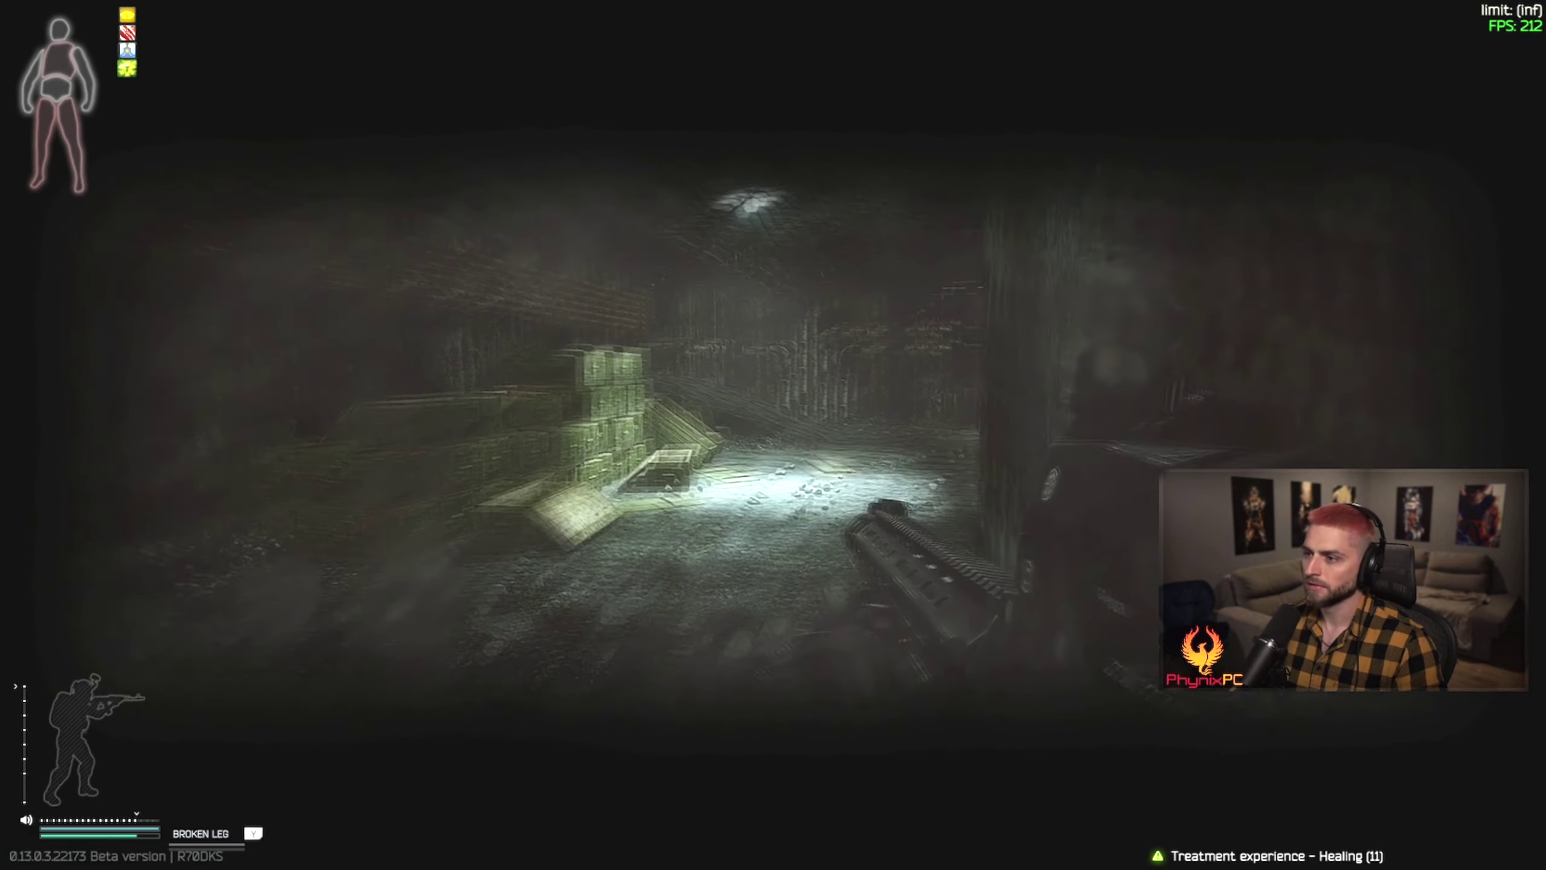
key(4)
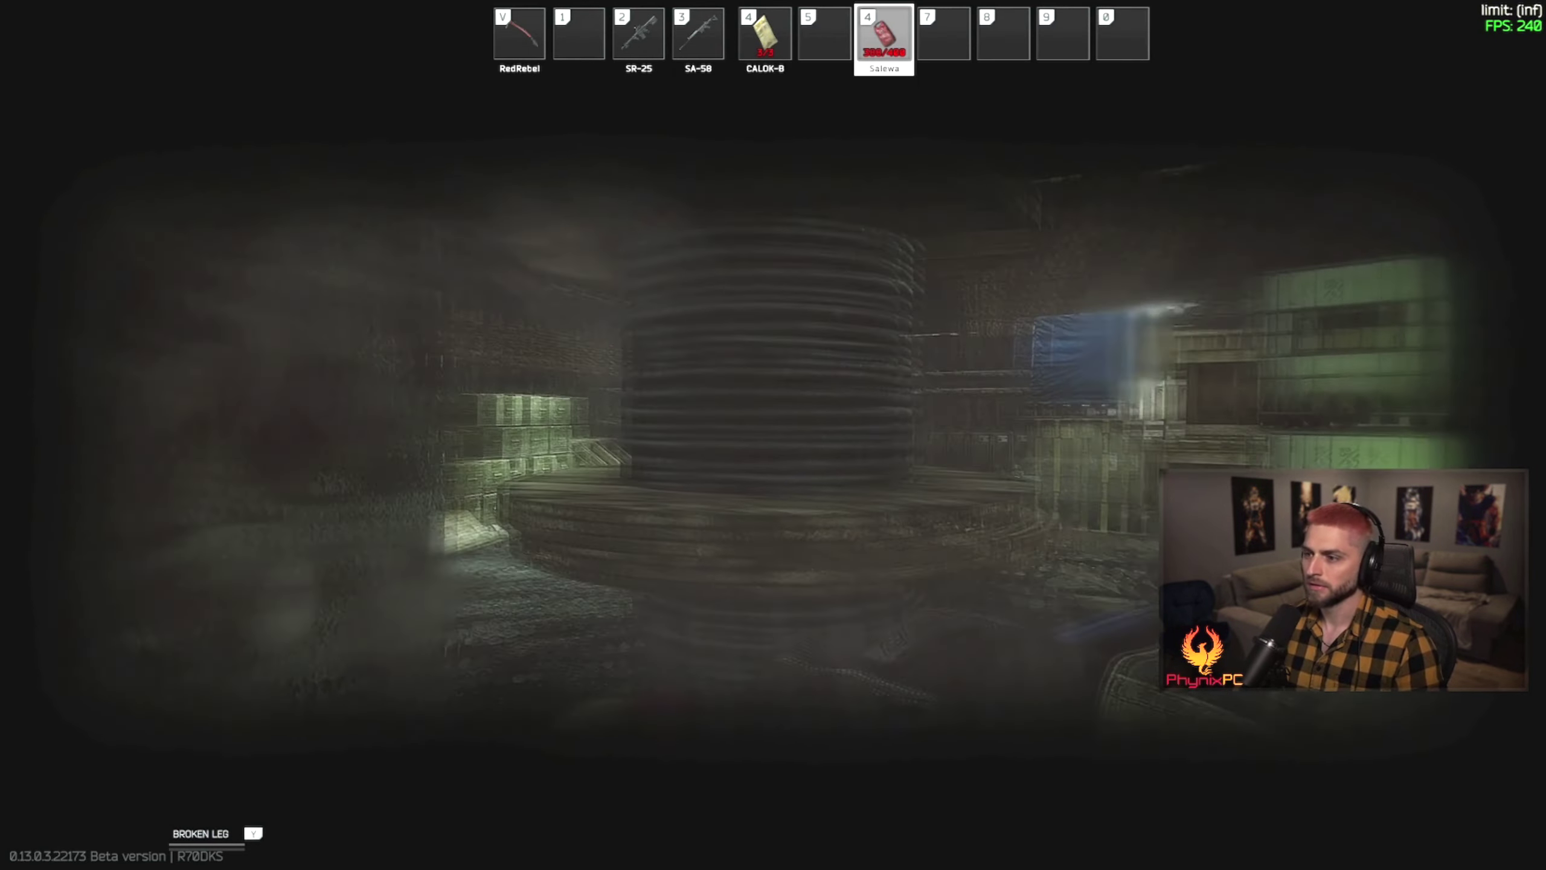
key(Tab)
click(816, 146)
key(Tab)
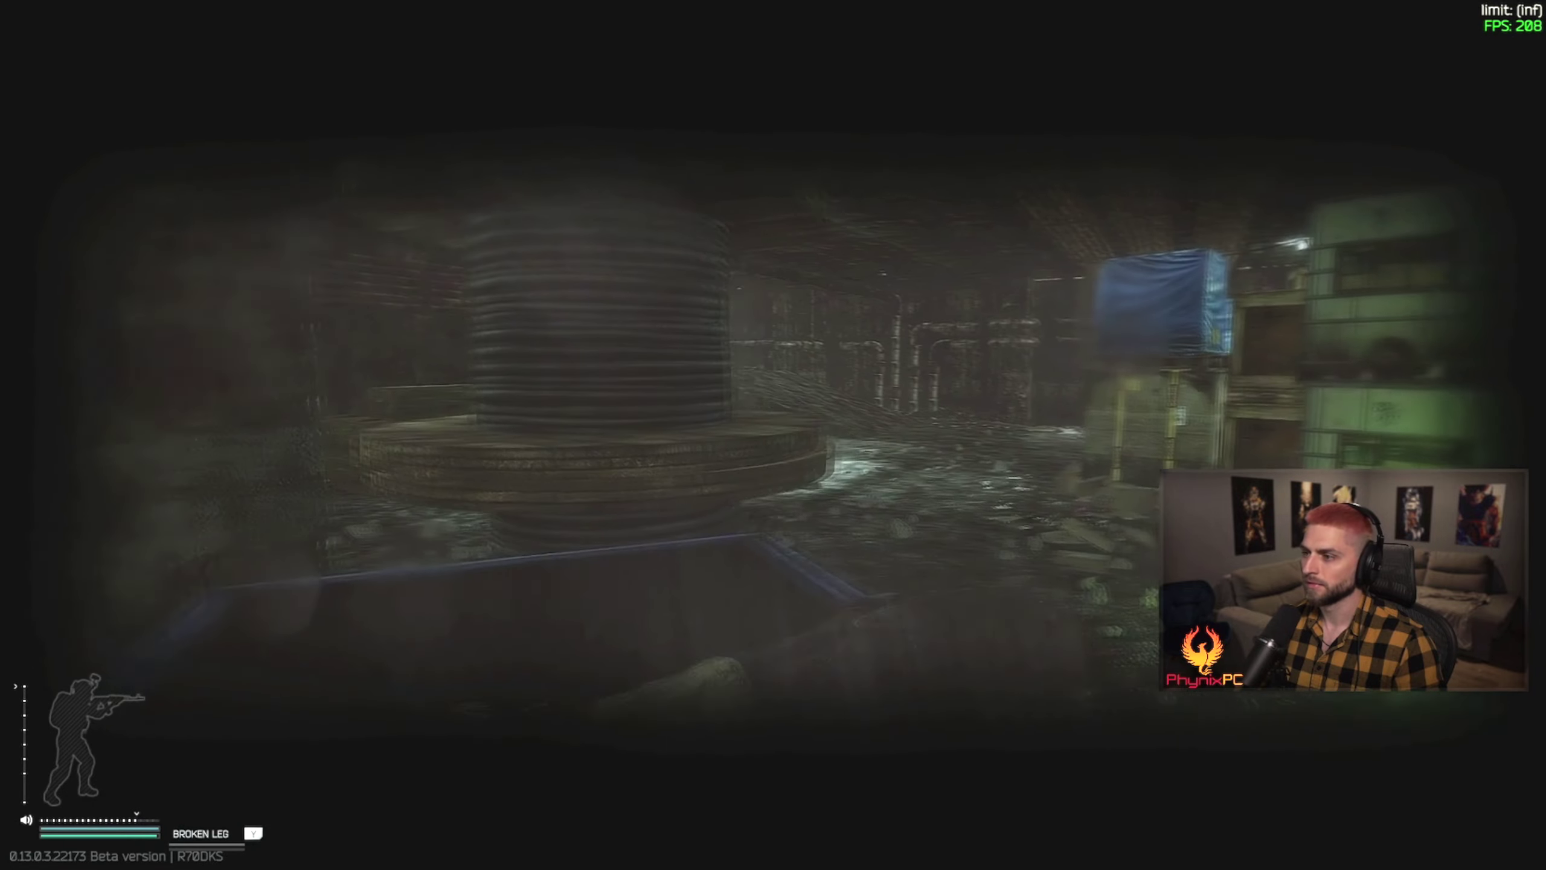
Switch back to the SR-25, check its magazine, and use the Salewa medical kit
key(2)
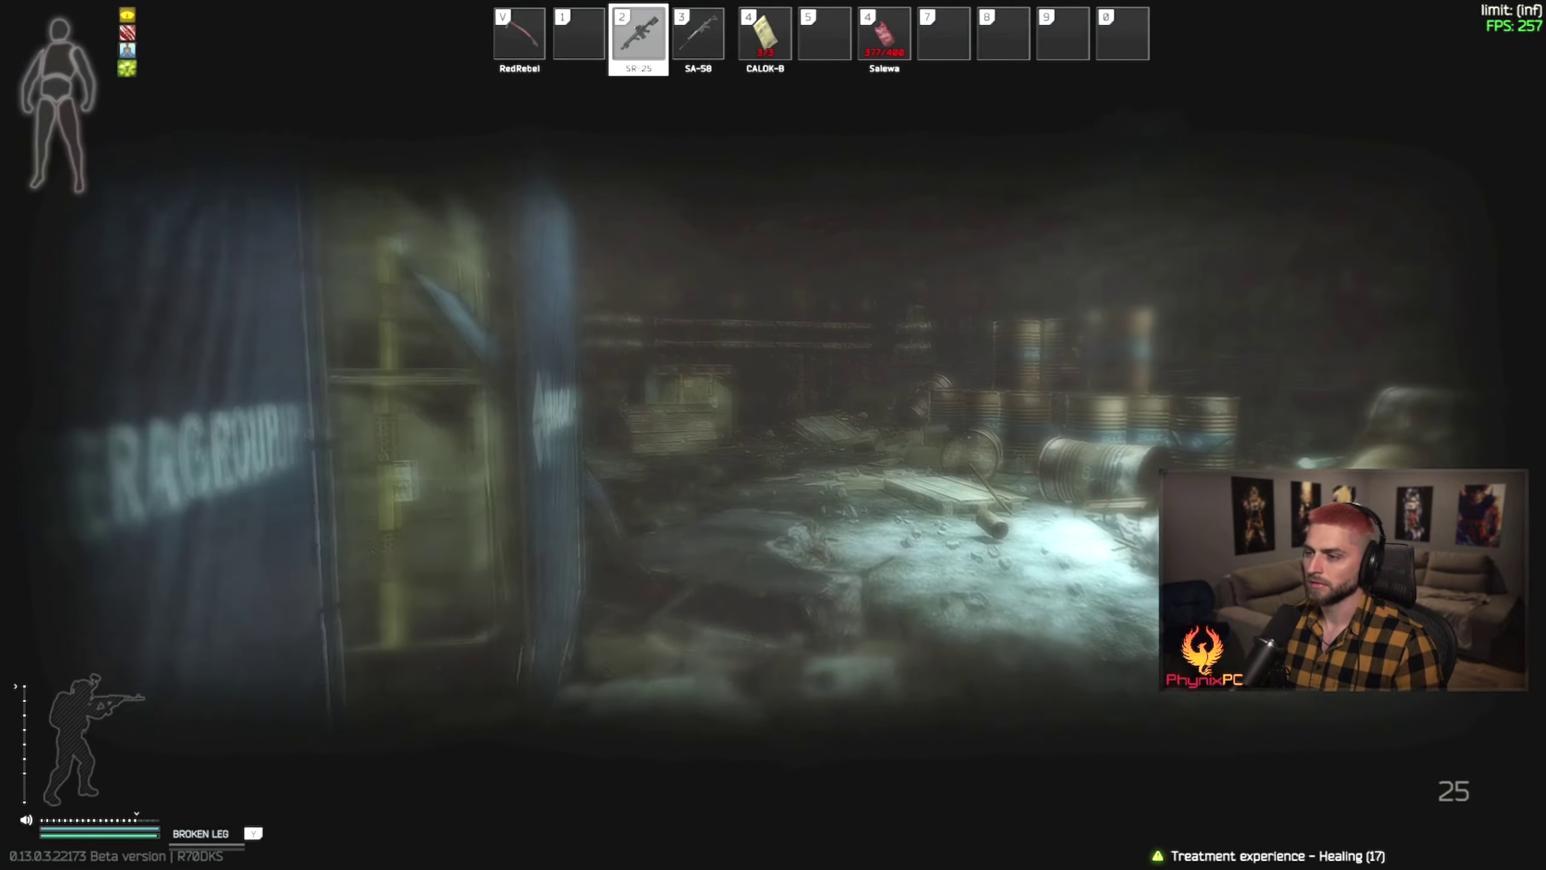
key(alt+t)
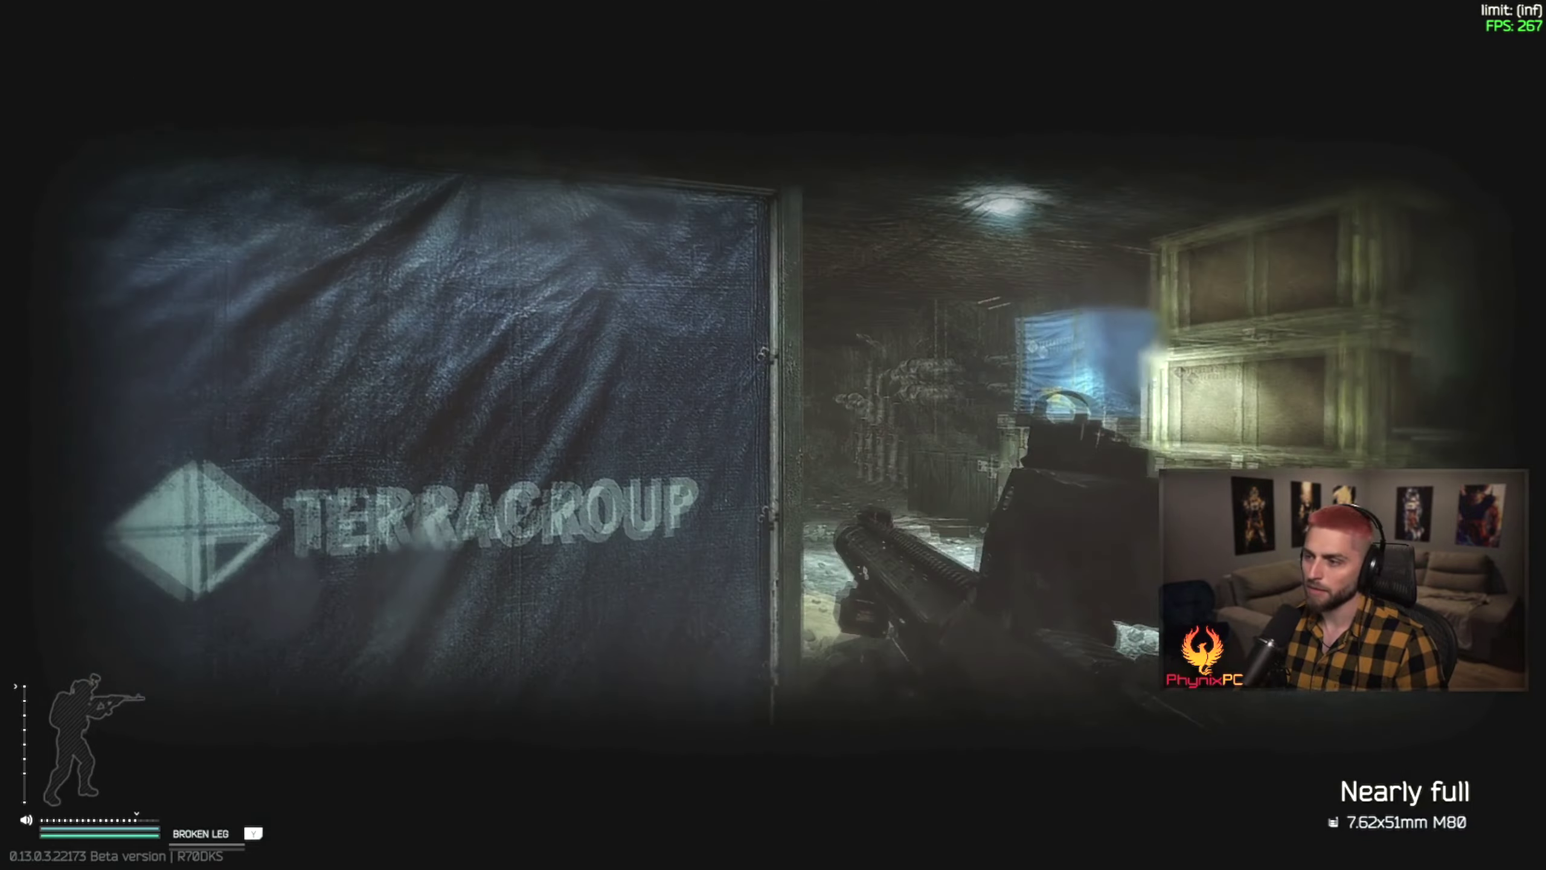
key(6)
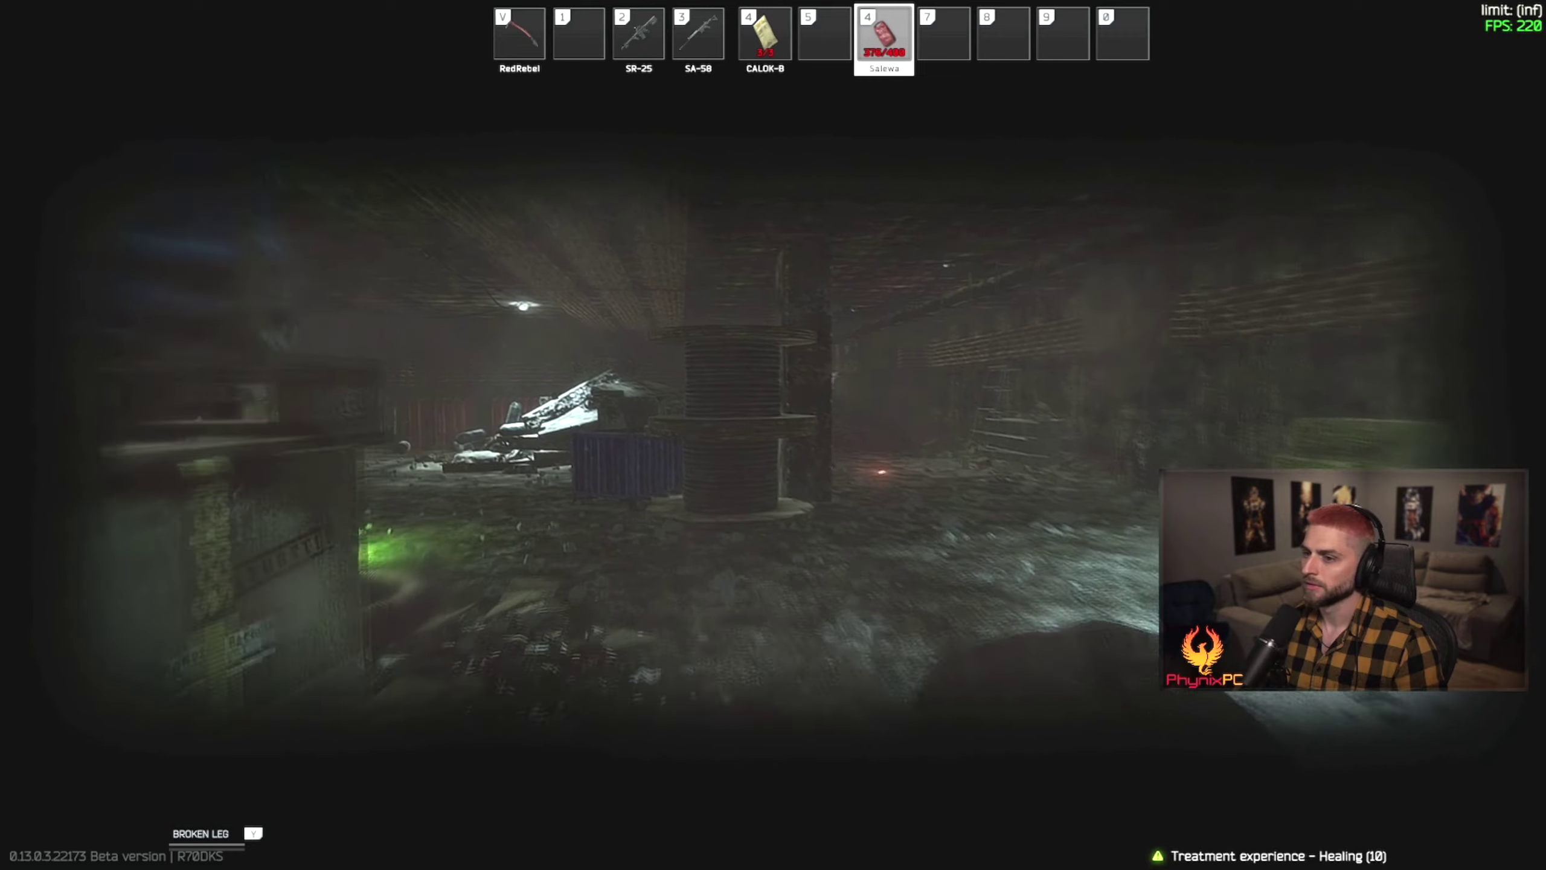
key(6)
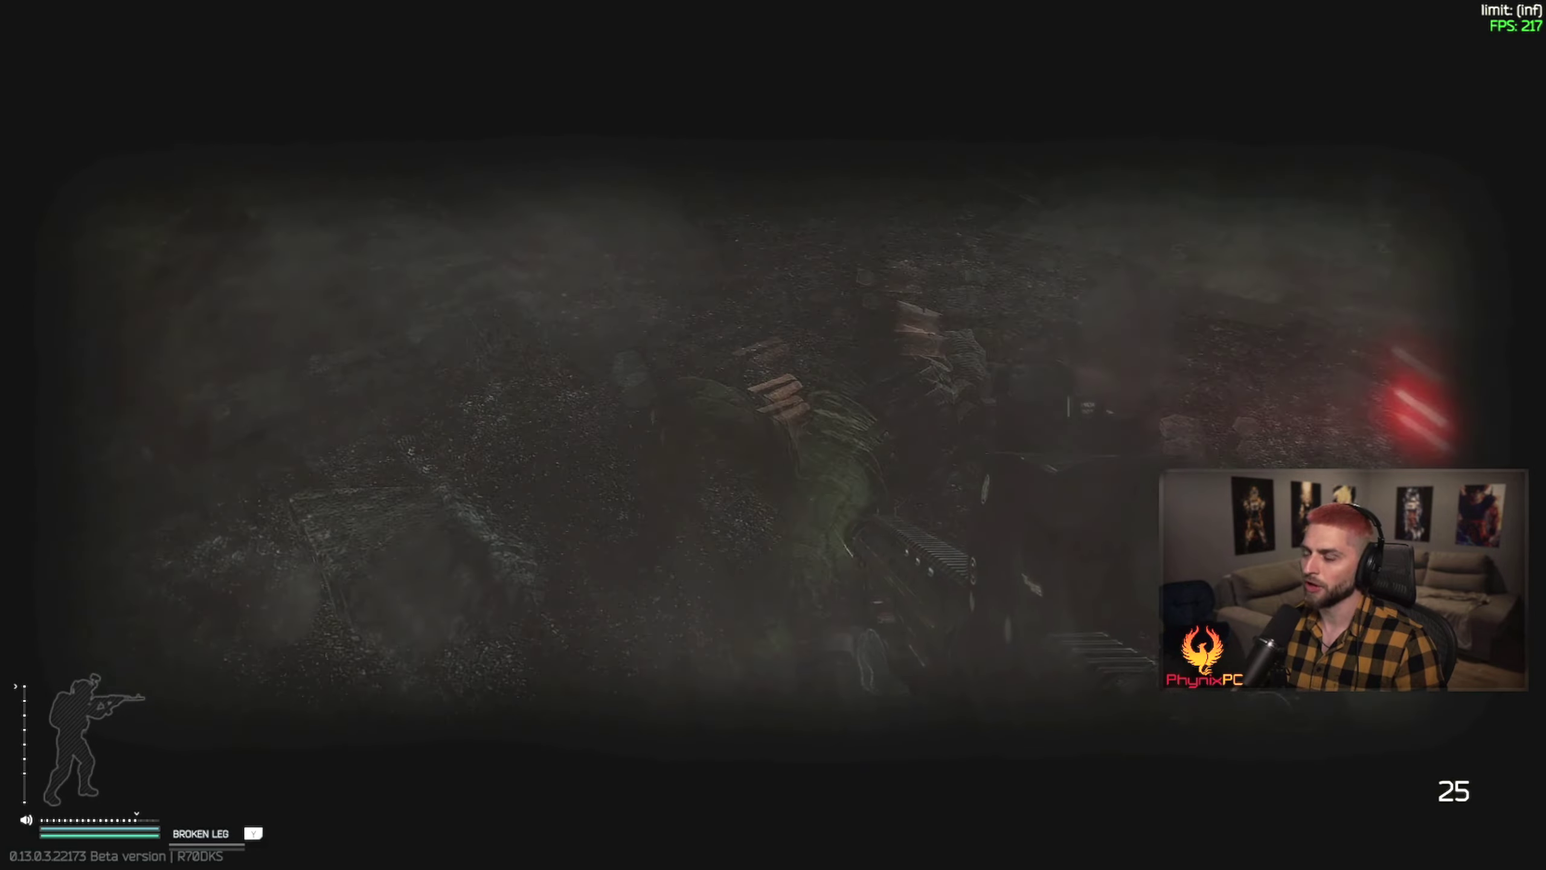
Loot the MP-155, MP-443 pistol and SSh-68 helmet into the backpack, then search the floor body
key(f)
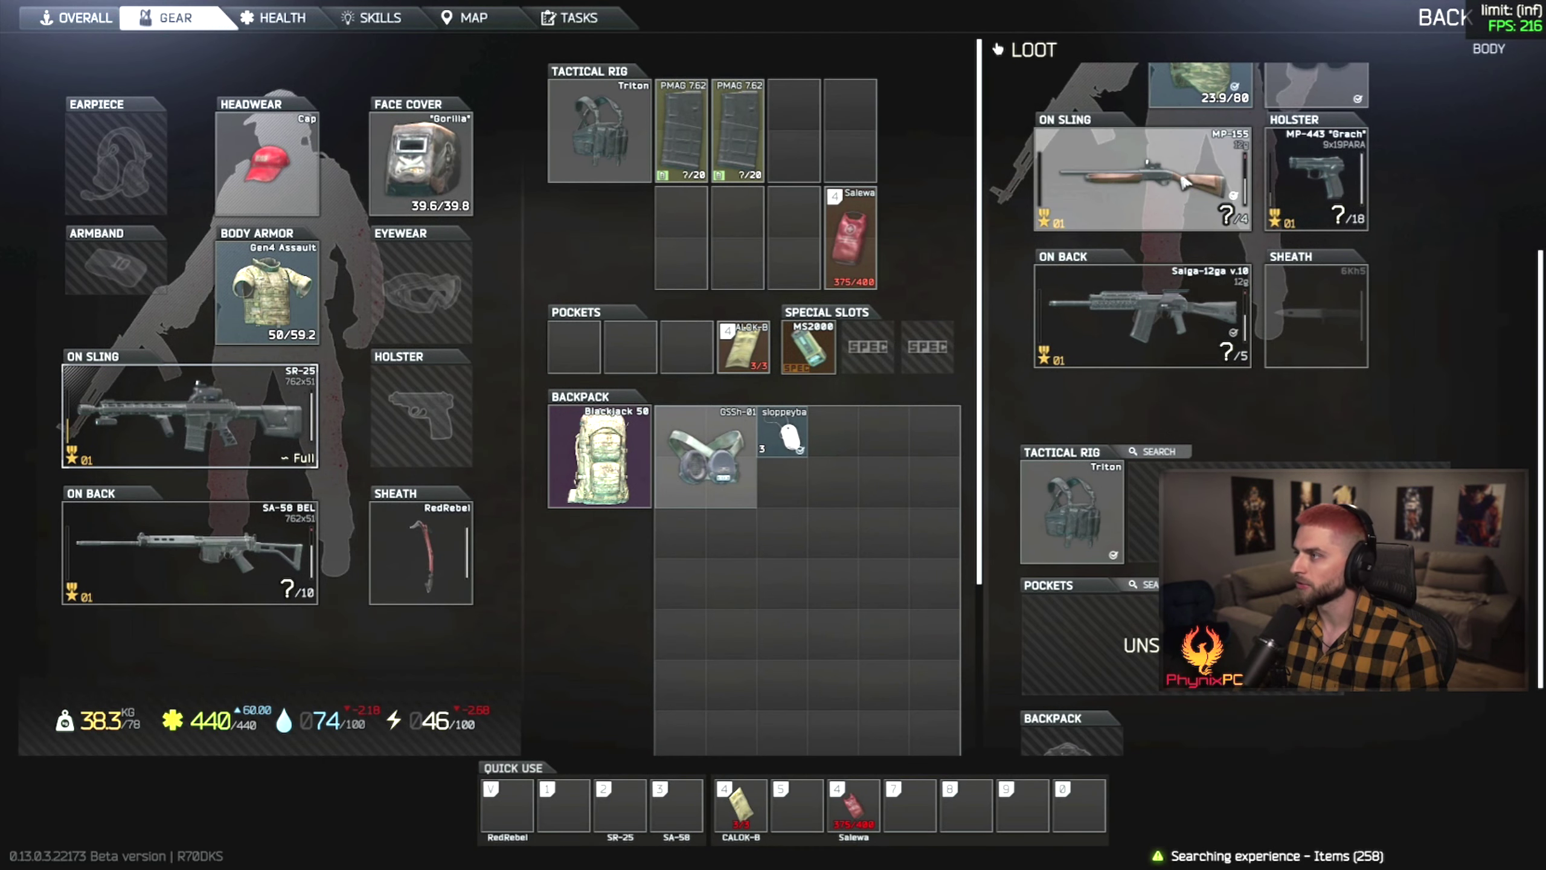
ctrl+click(1183, 181)
ctrl+click(1314, 178)
scroll(1184, 242, up, 5)
ctrl+click(1112, 229)
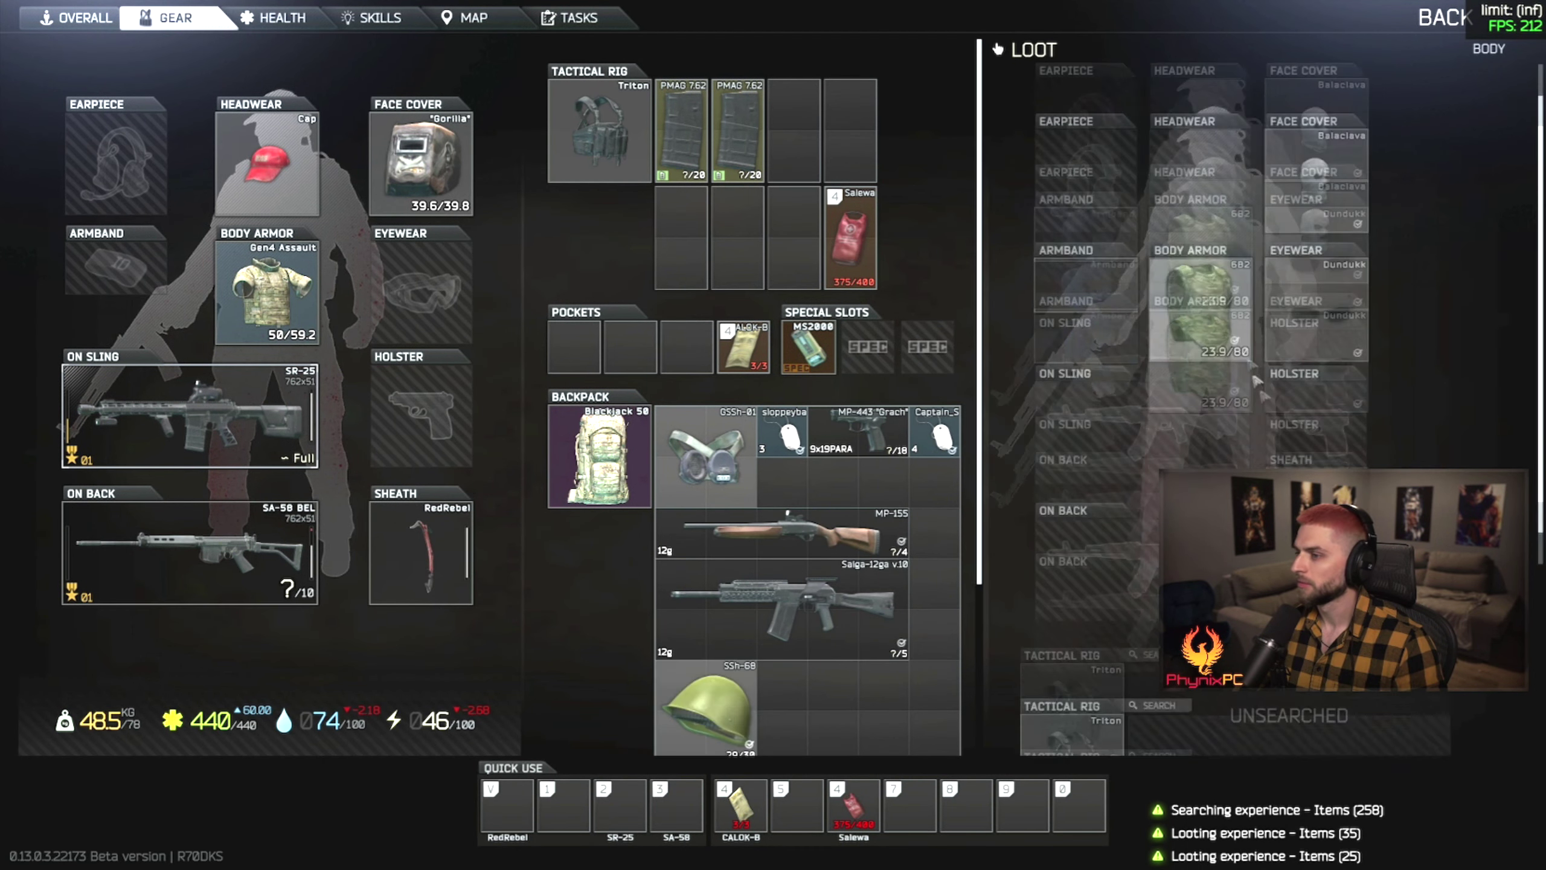
key(Tab)
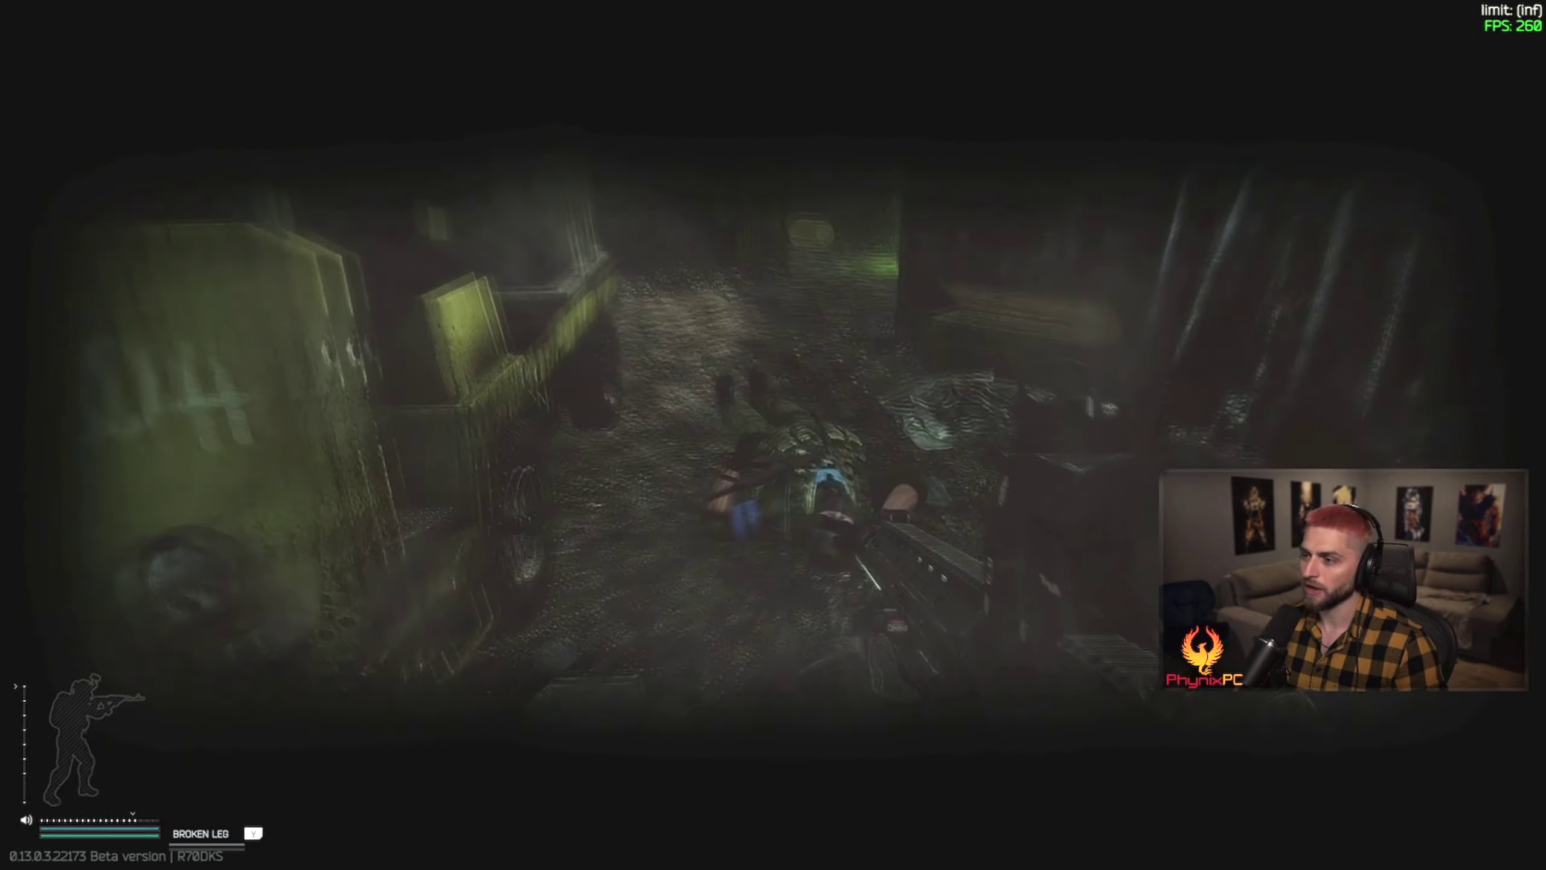
key(f)
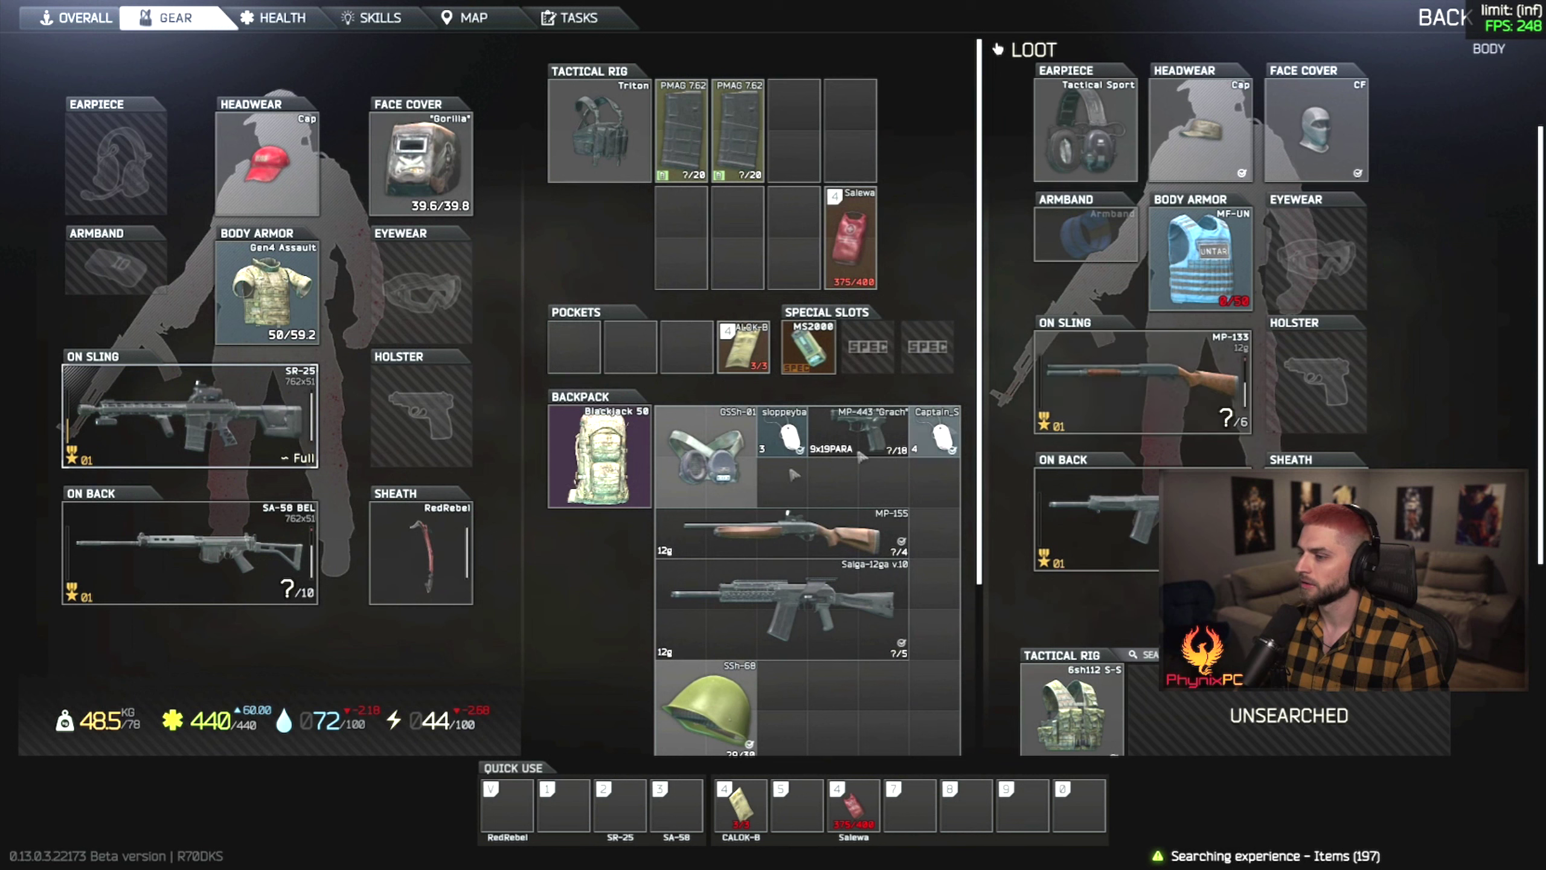
scroll(794, 473, down, 3)
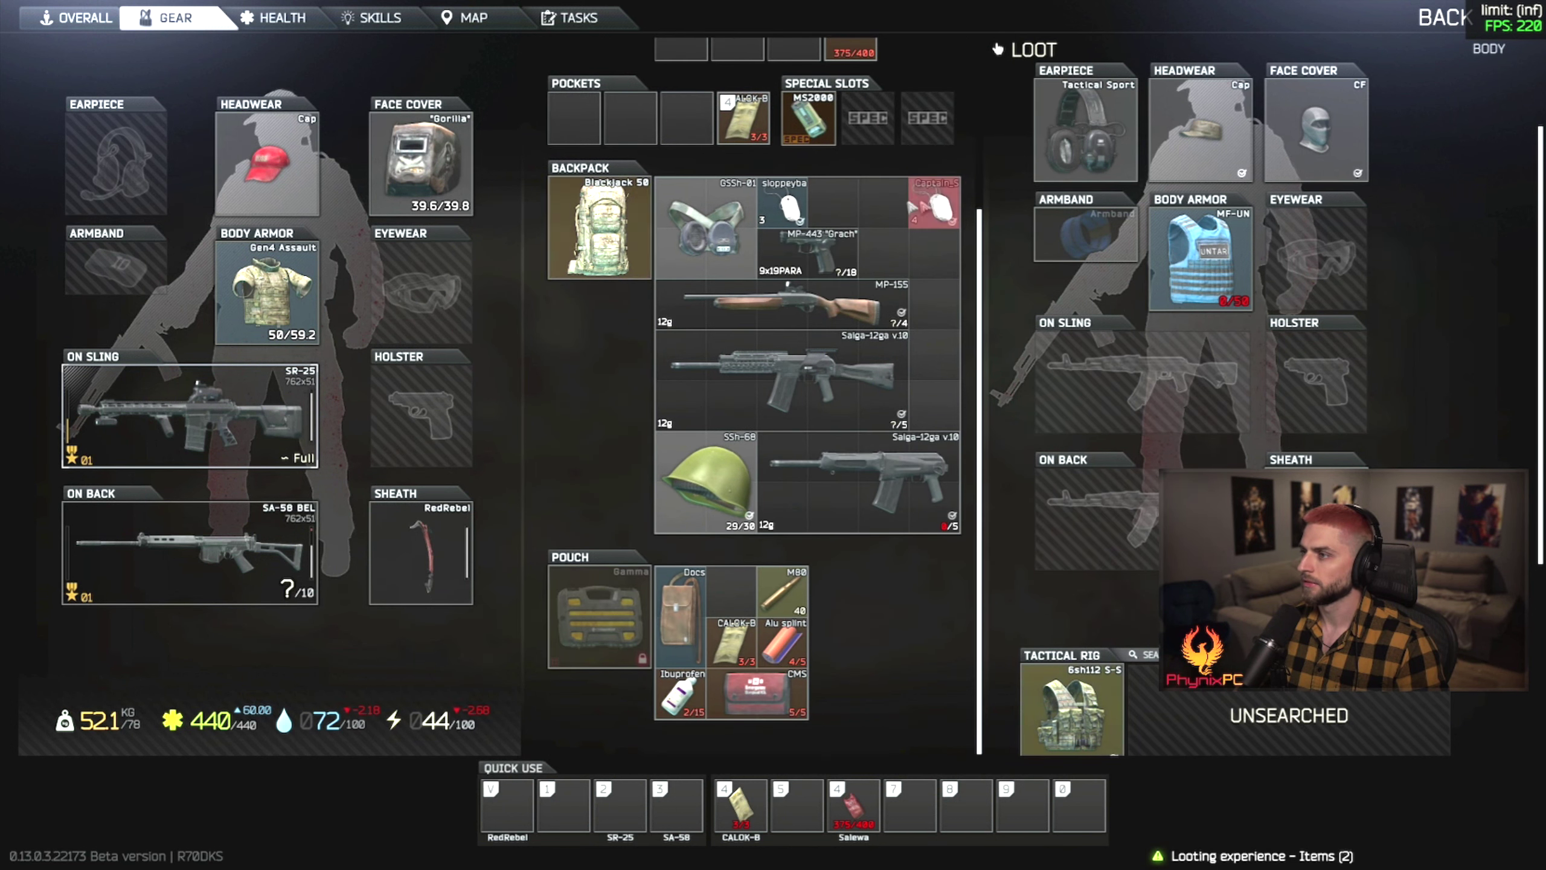
scroll(1176, 432, down, 3)
key(Tab)
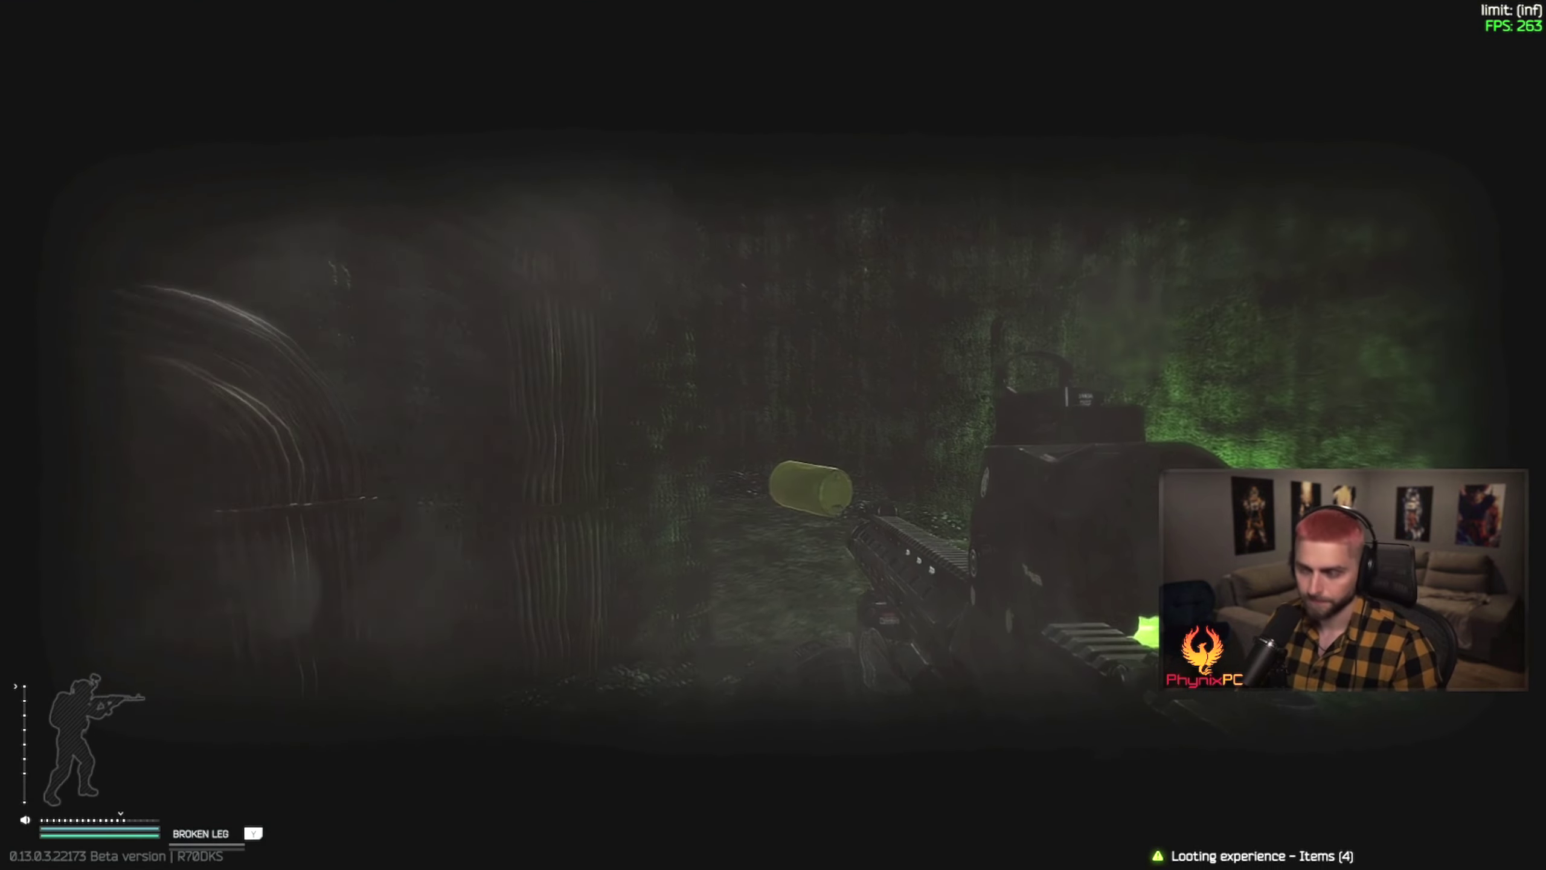
Set the SA-58 to full auto, then switch back to the SR-25
key(3)
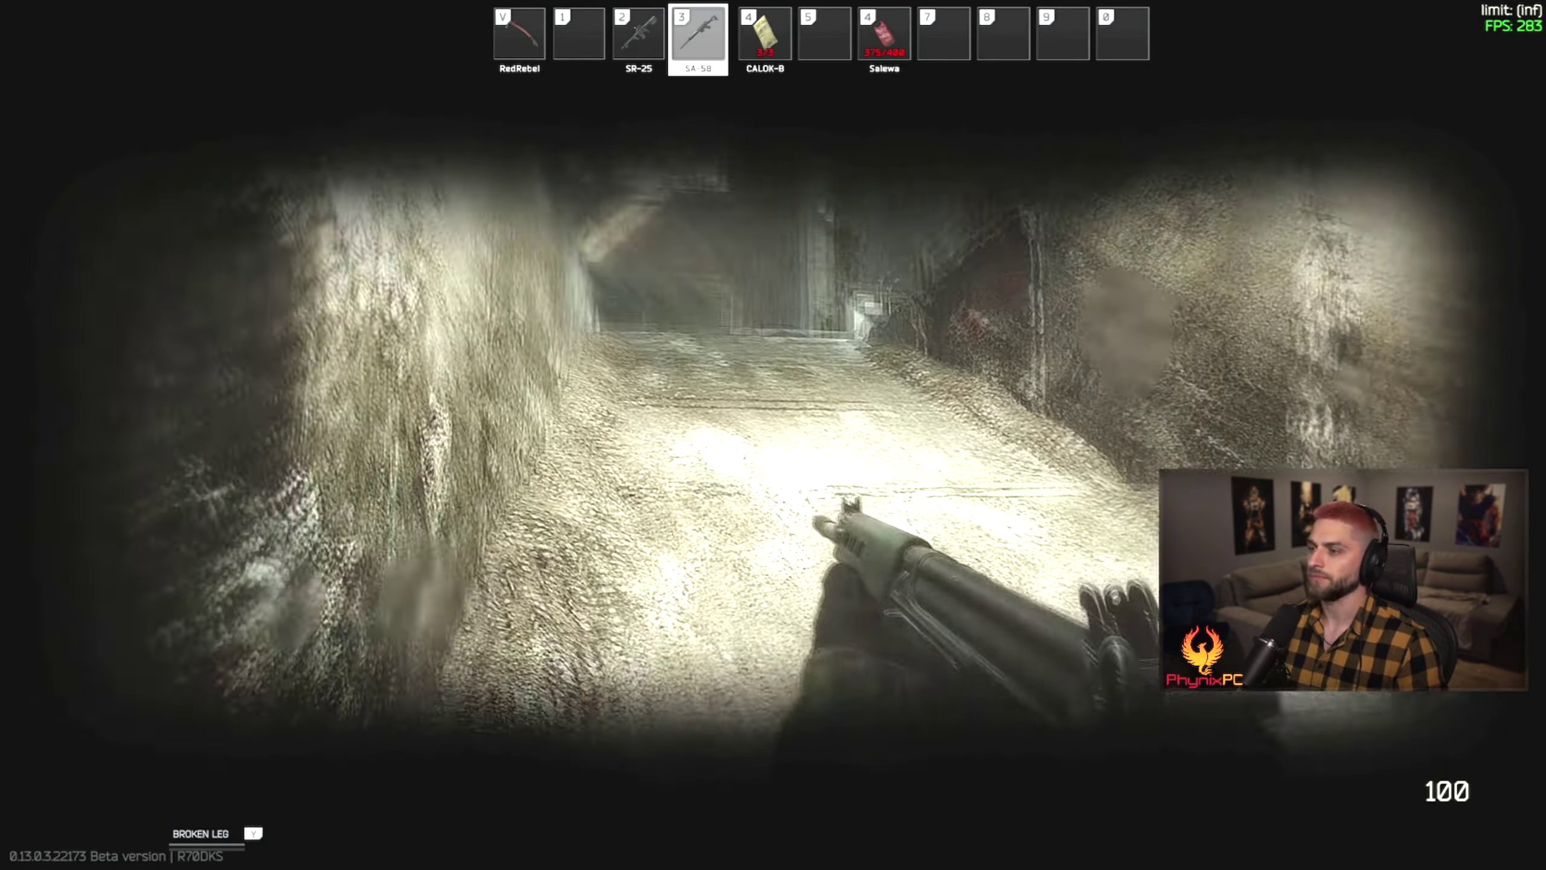
key(b)
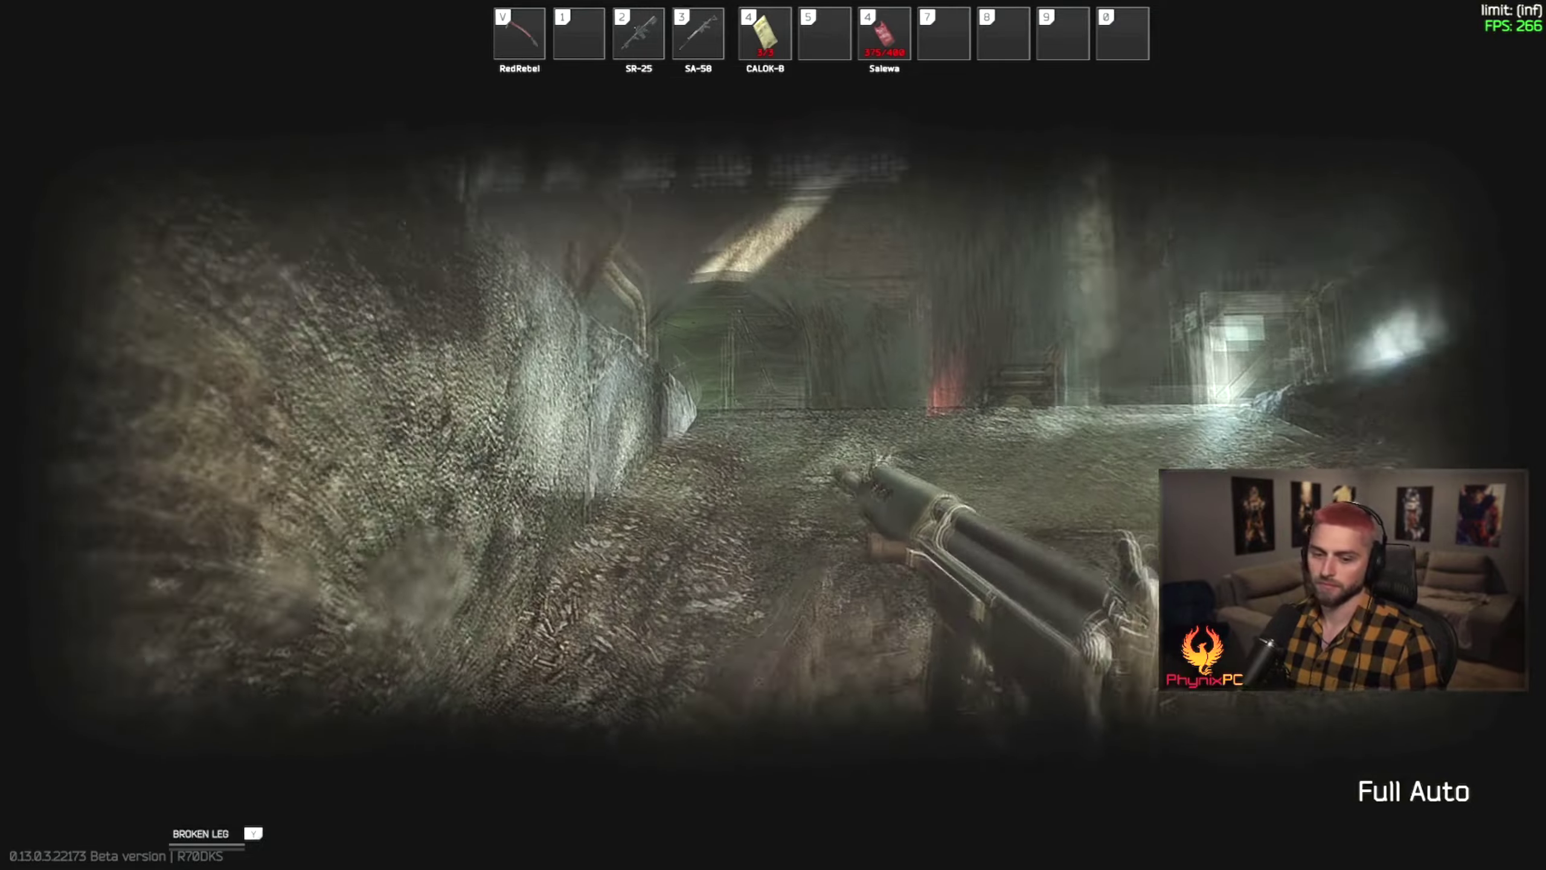
key(2)
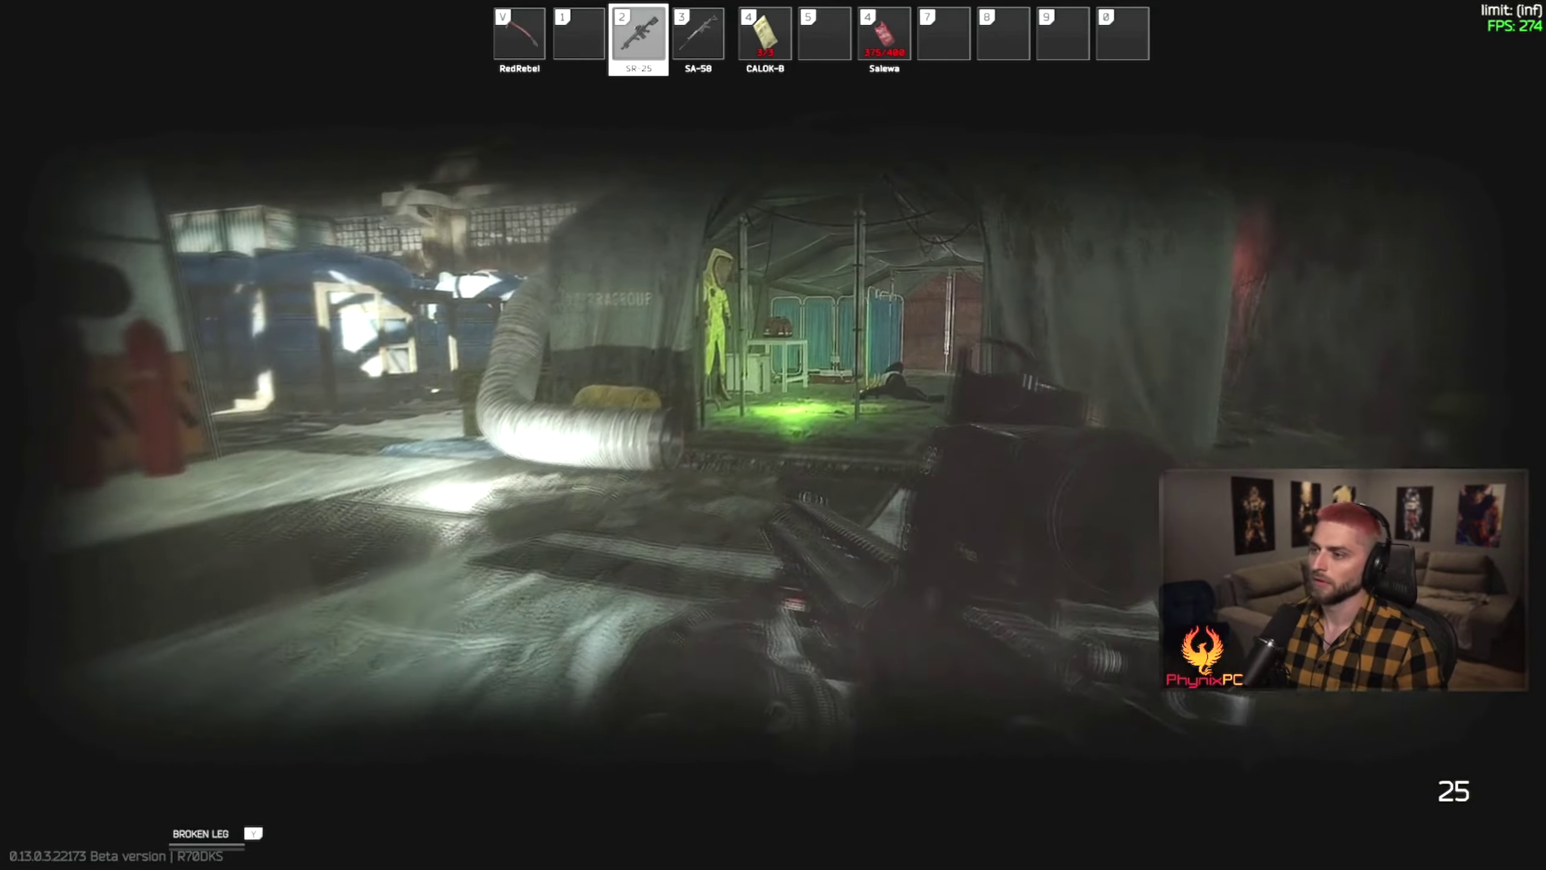
Walk into the green-lit tent and search the body beside the blue curtain
key(w)
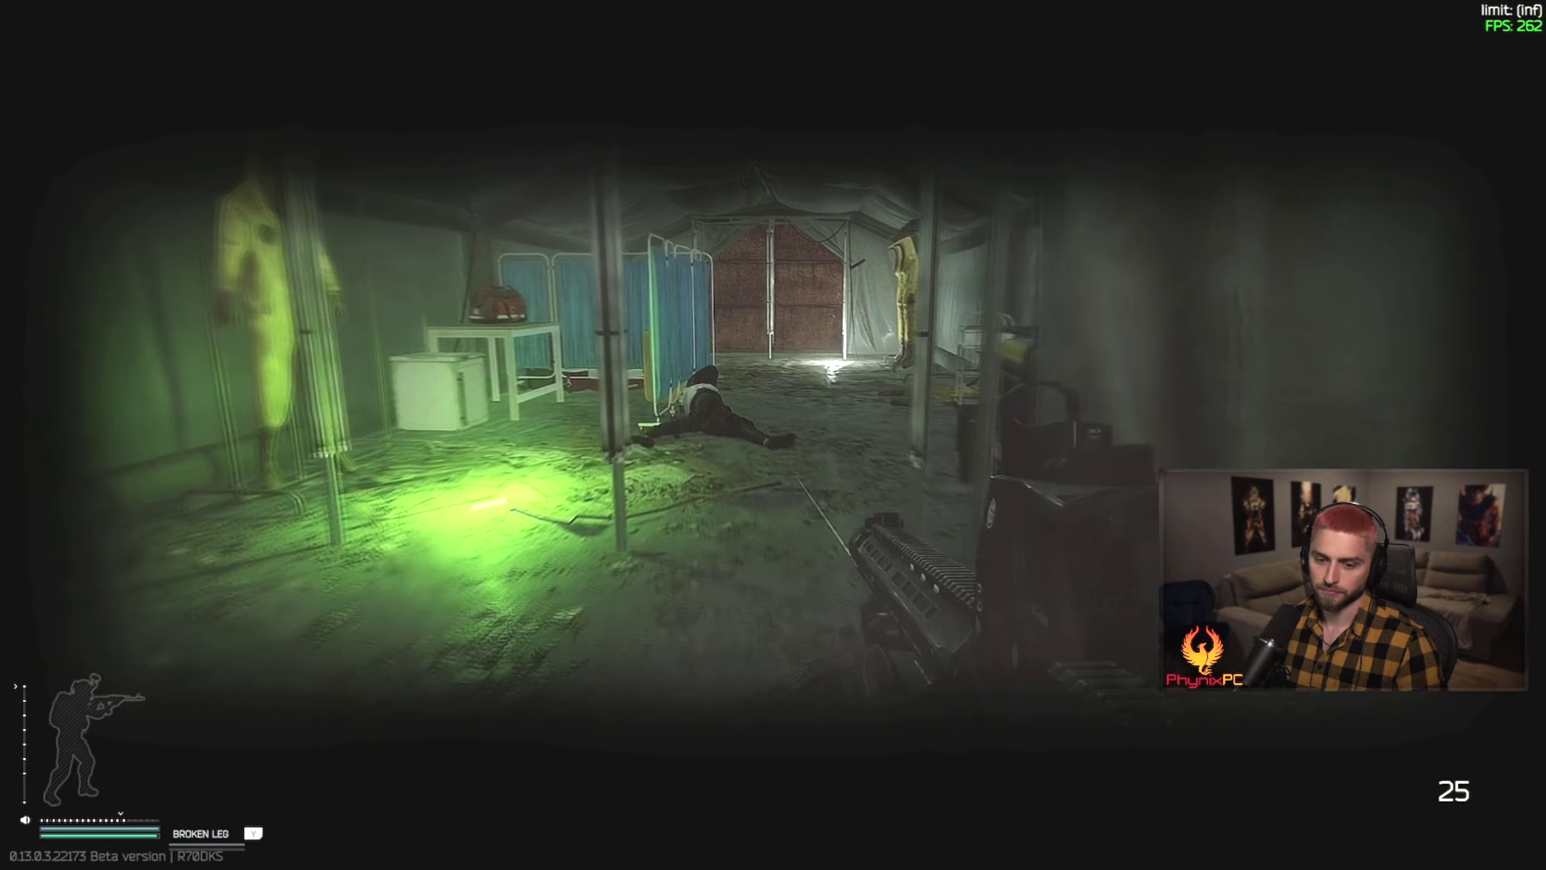
key(w)
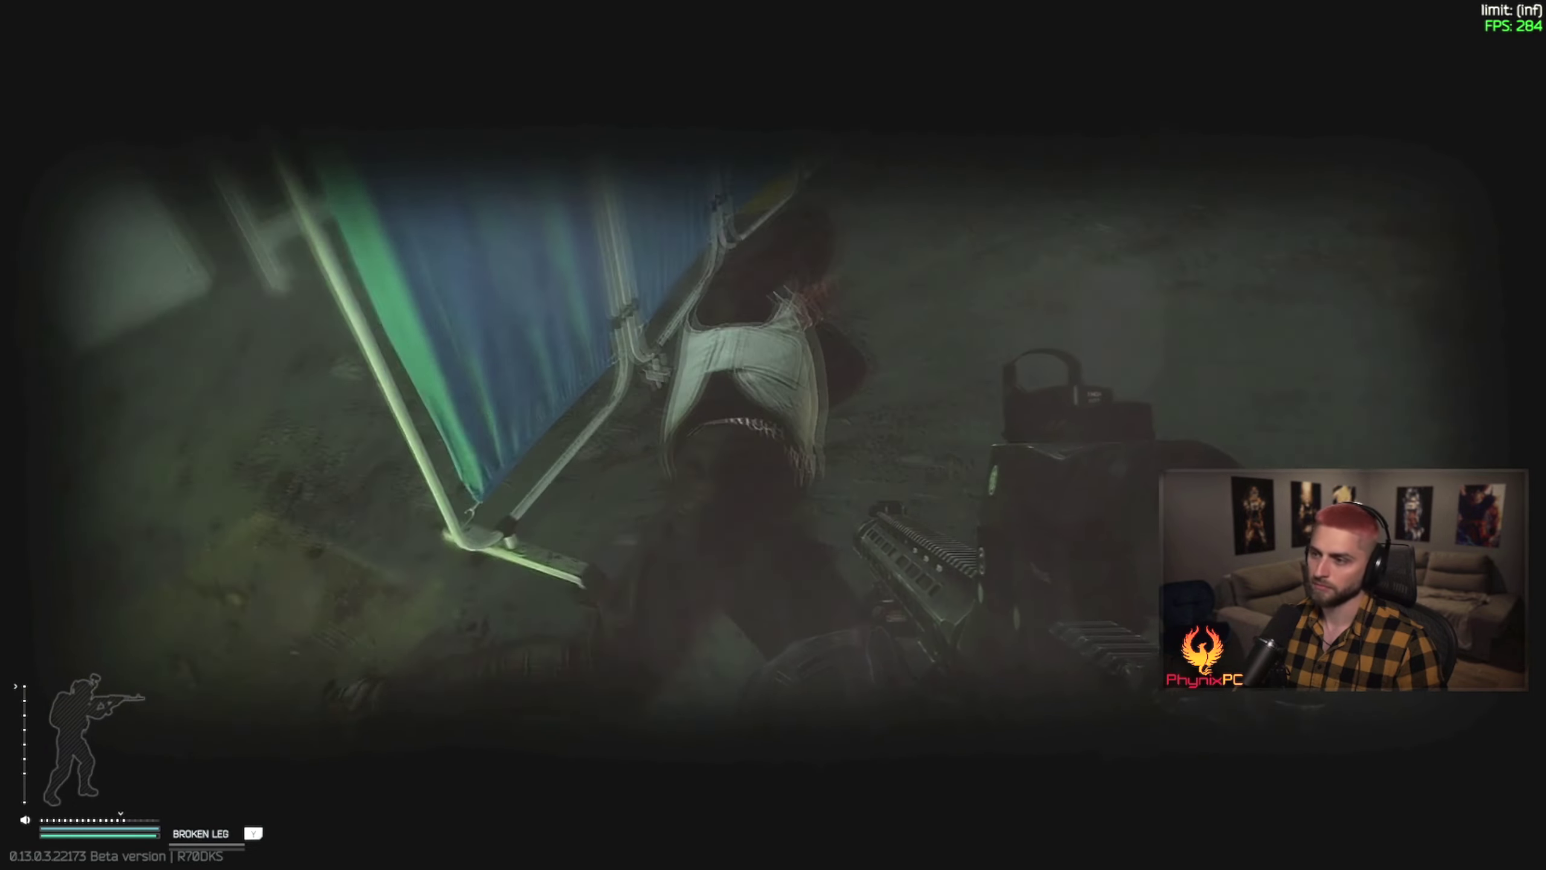
key(f)
key(Tab)
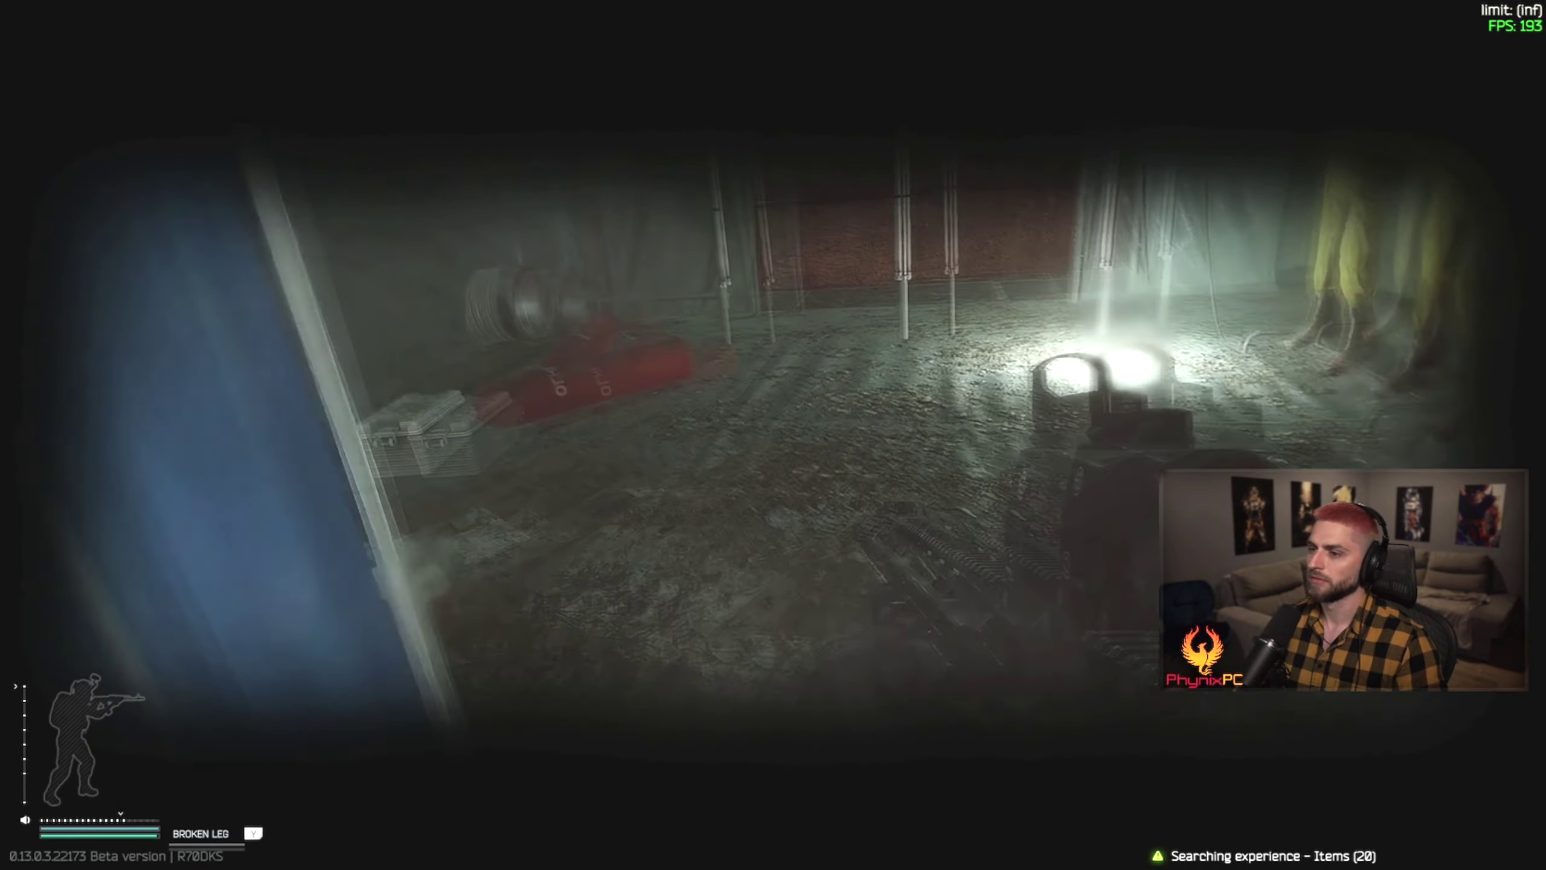
Move past the curtain and tarp-covered crate toward the metal door and next room
key(w)
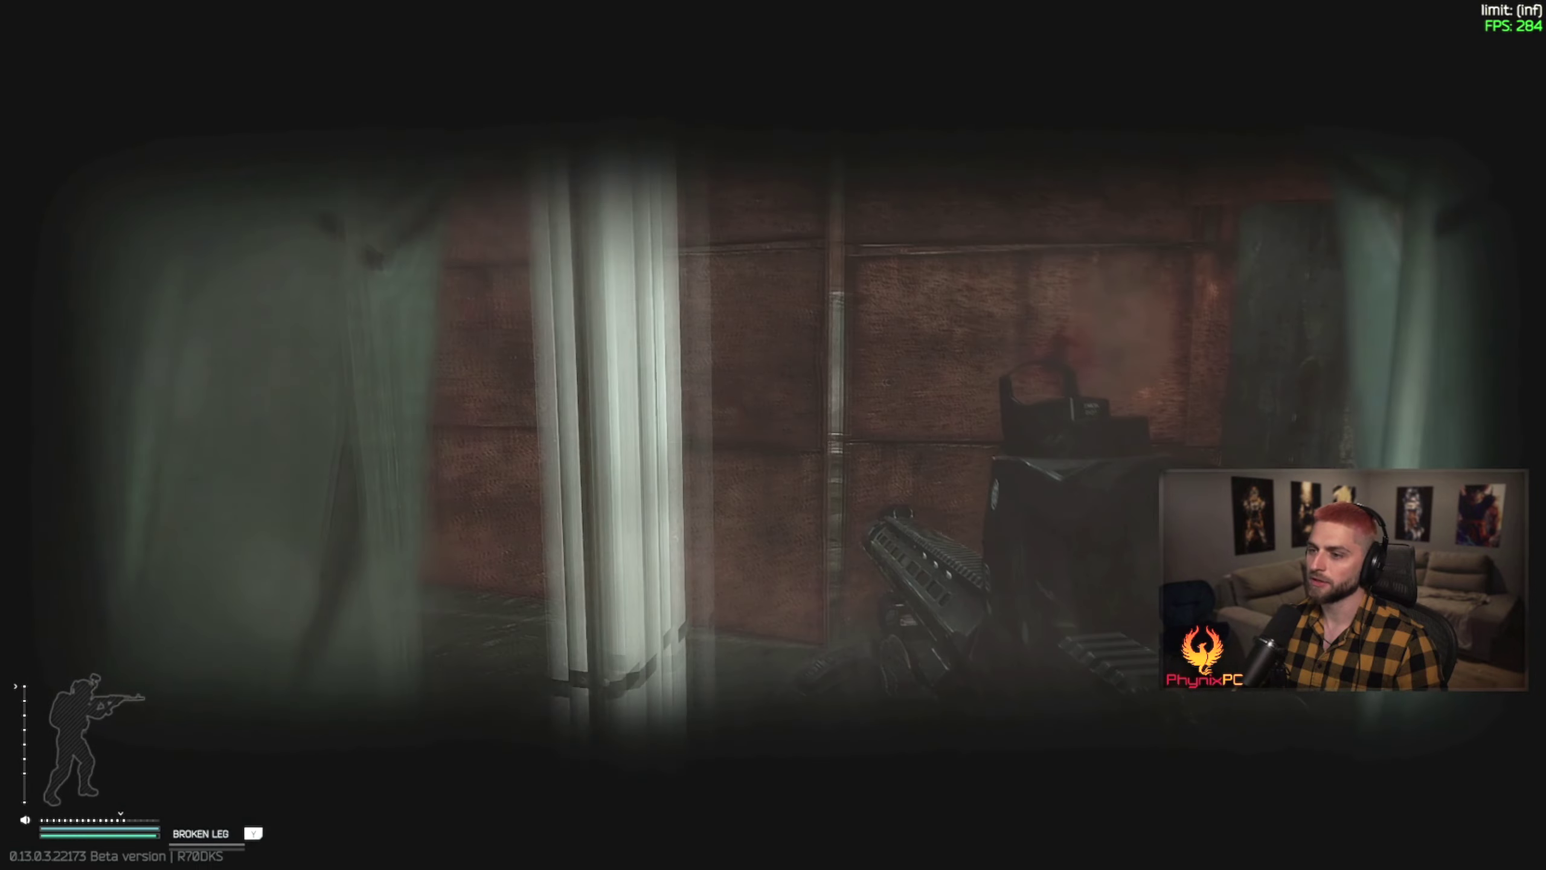
drag(774, 435, 483, 435)
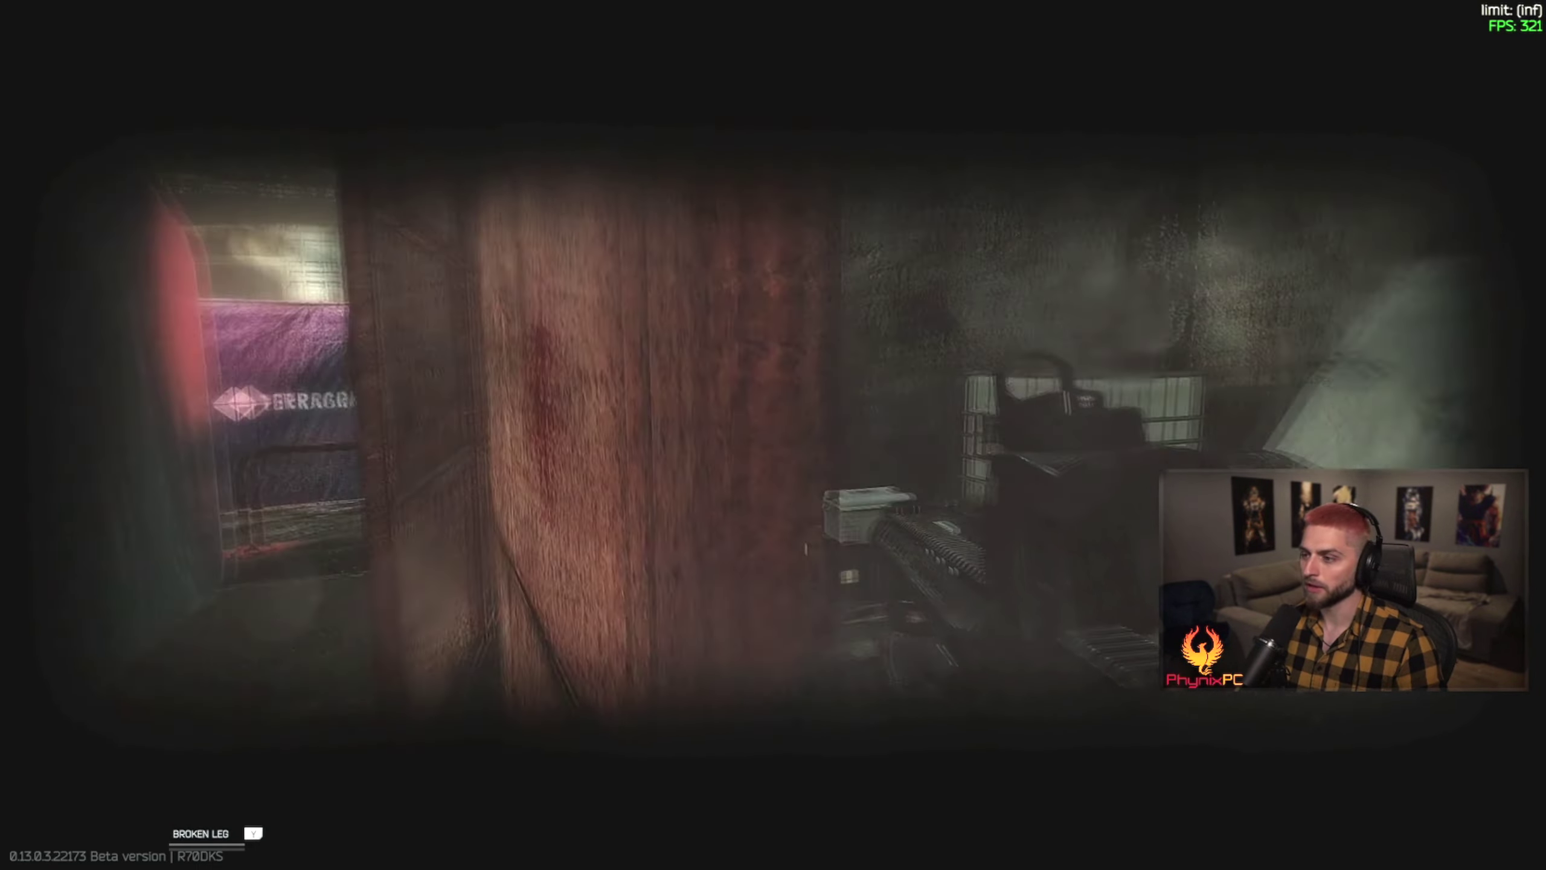
key(w)
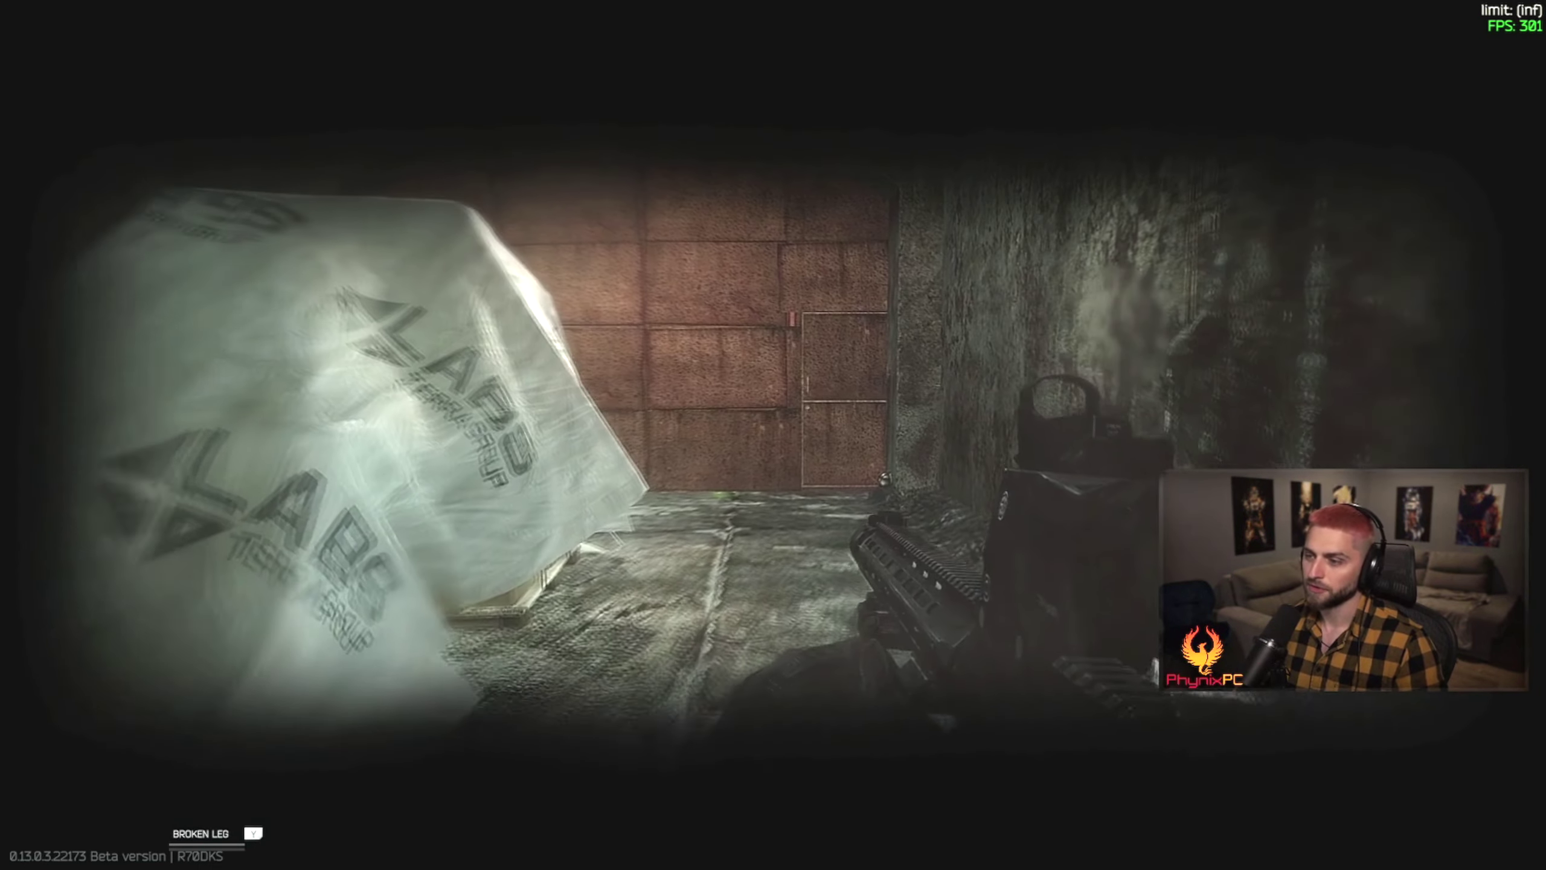
key(w)
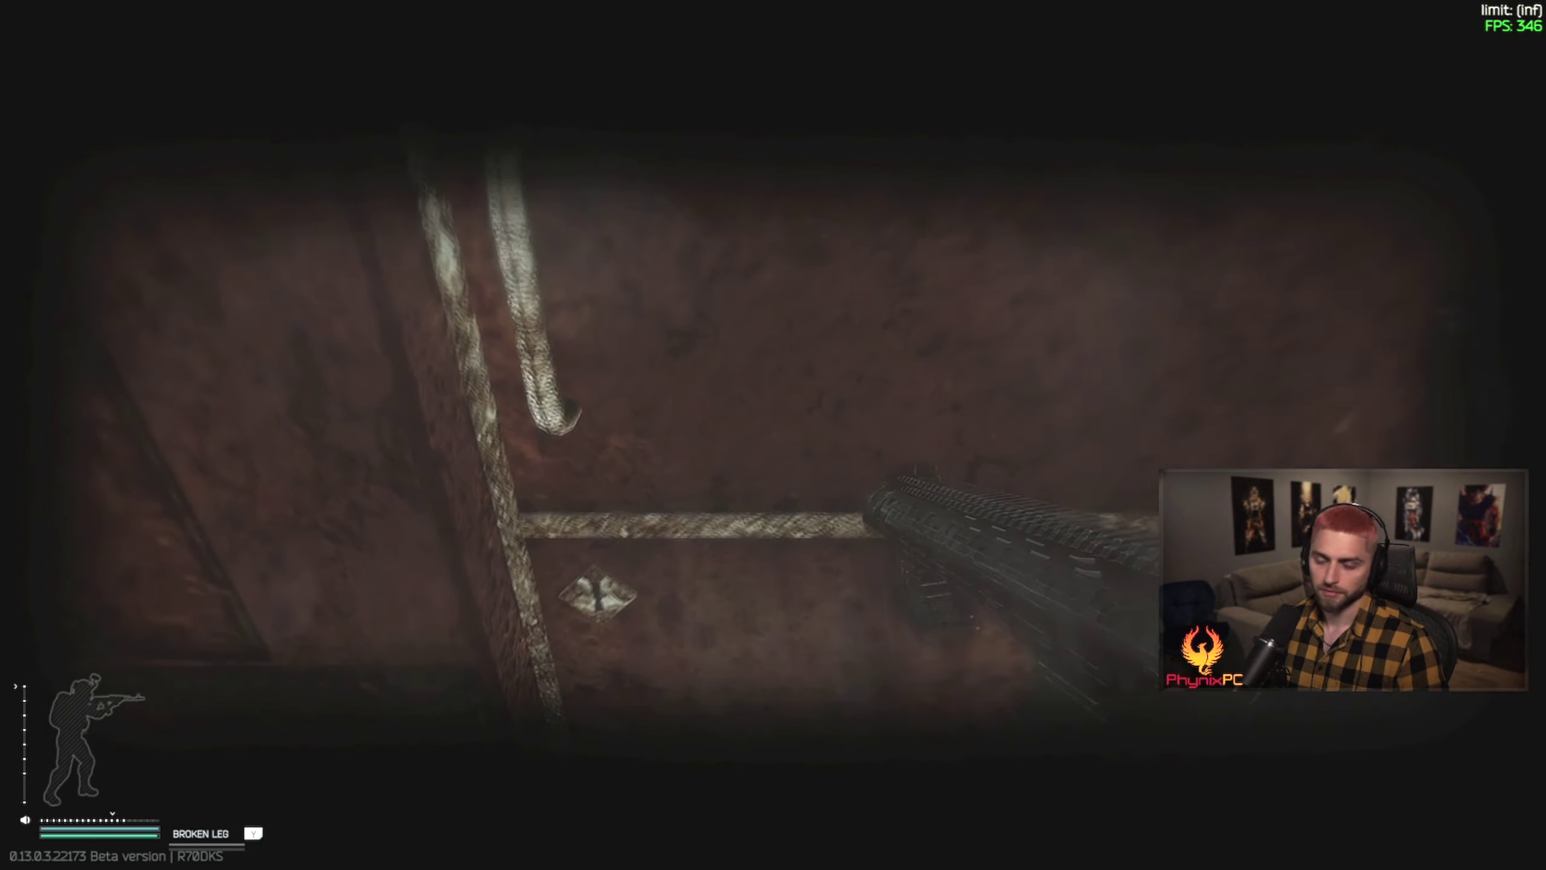
key(Tab)
key(Tab)
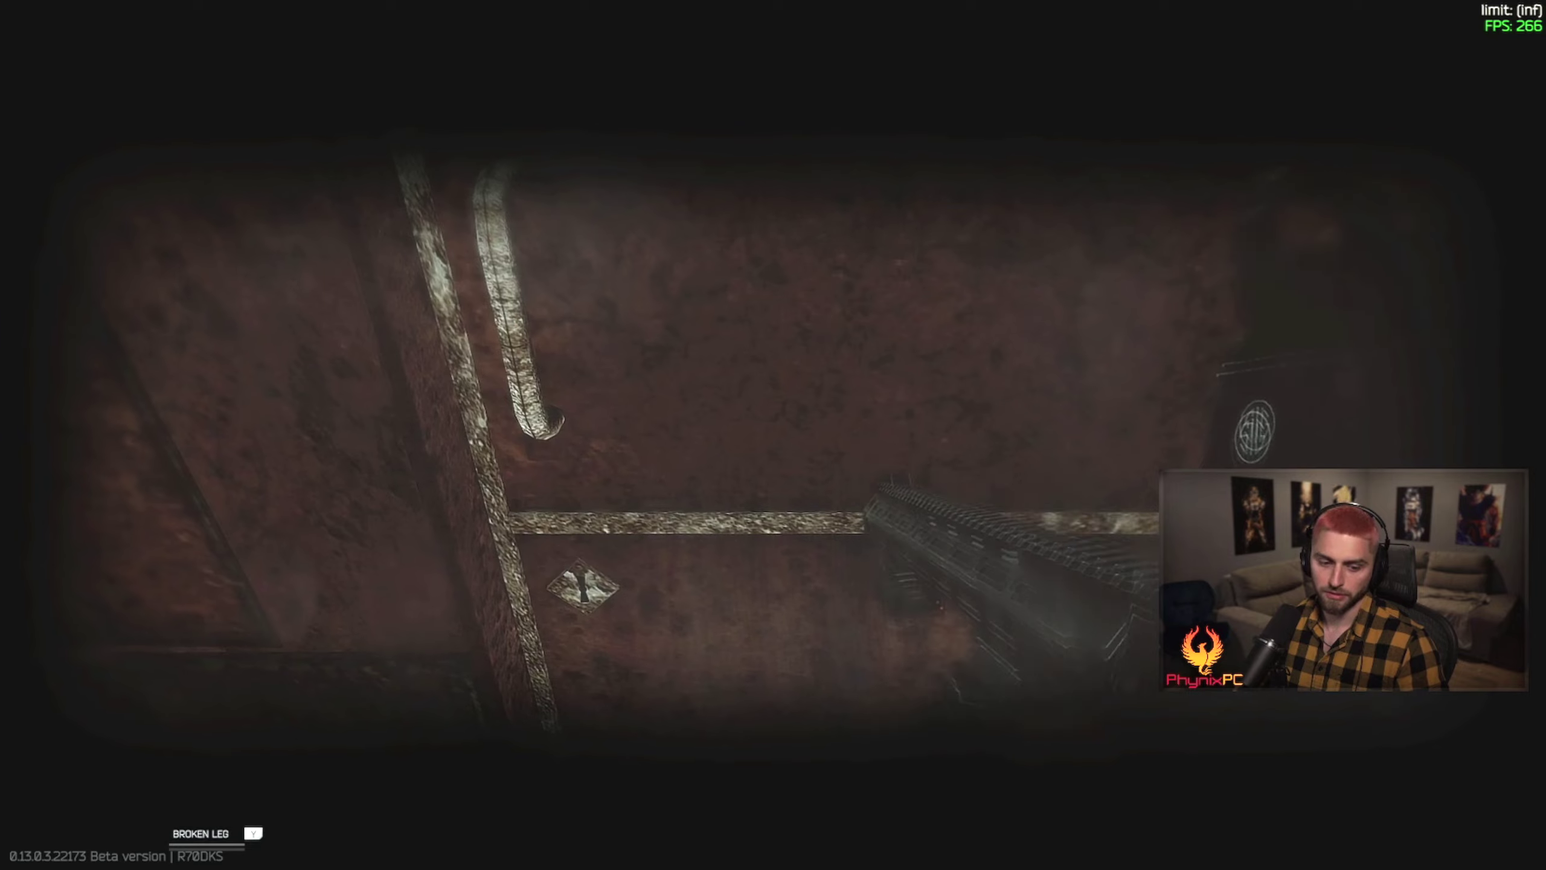
key(w)
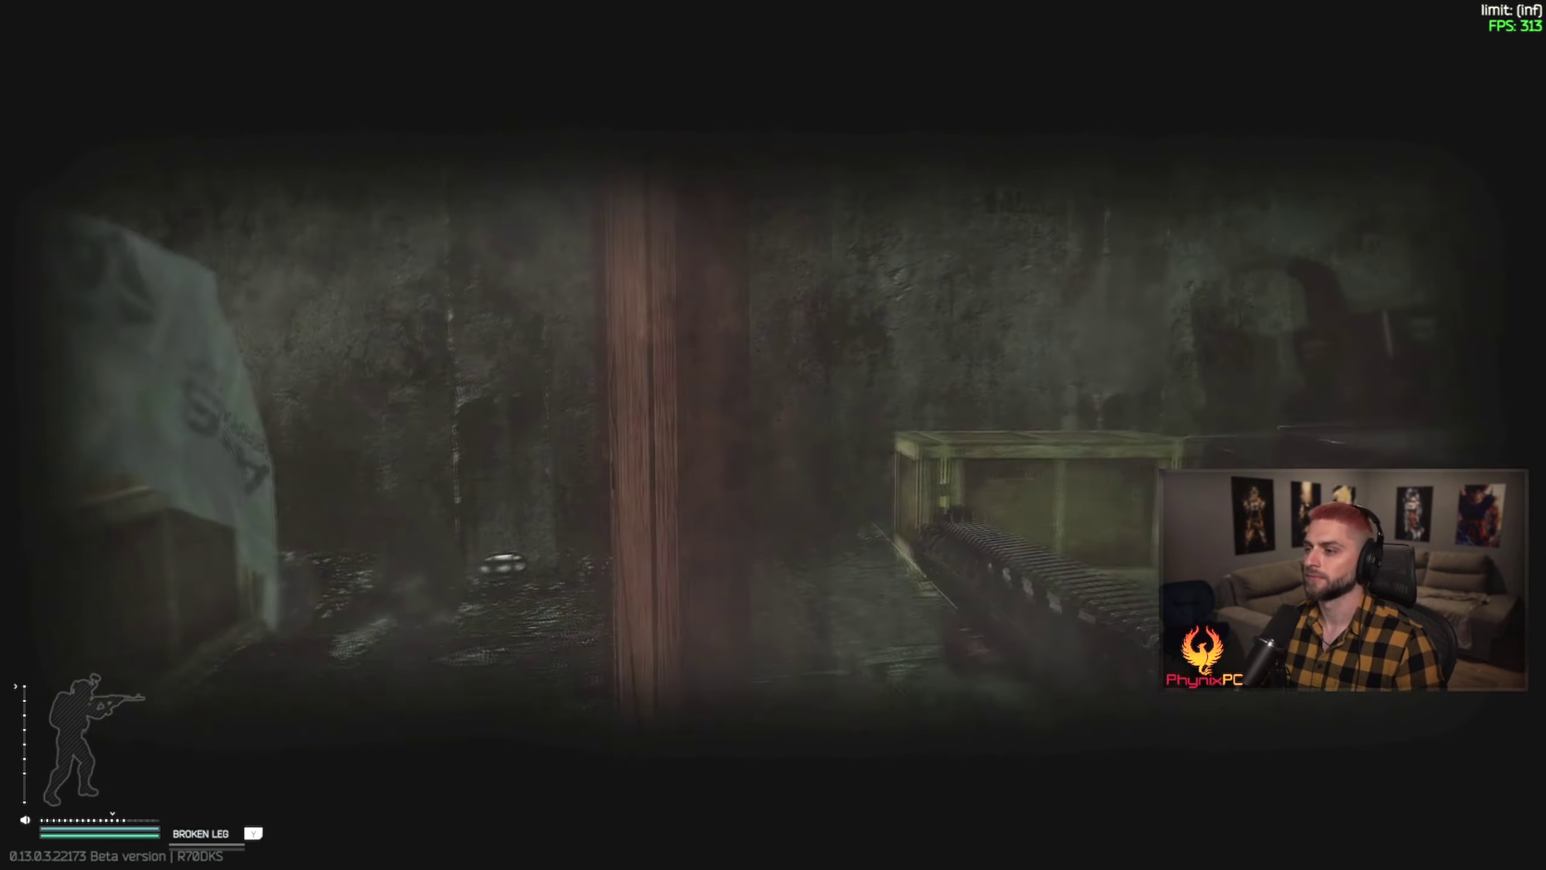